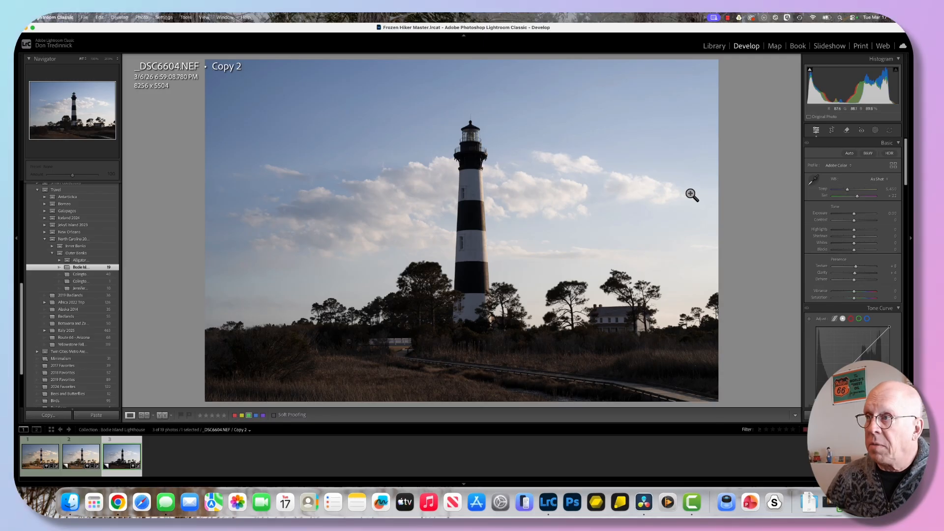
Apply the Camera Matching Standard profile to the unedited lighthouse photo, Copy 2, after viewing the edited Copy 1 for comparison
{"action": "mouse_move", "coordinate": [809, 73]}
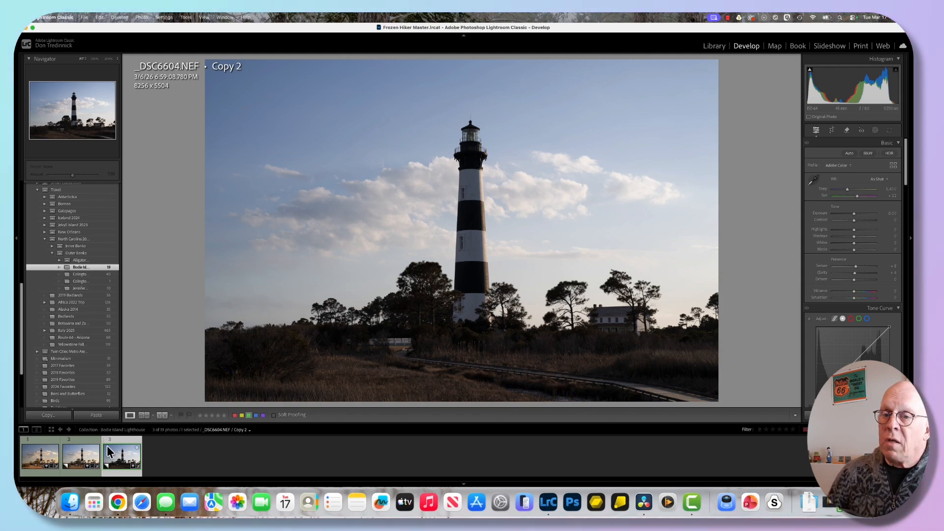
{"action": "left_click", "coordinate": [82, 458]}
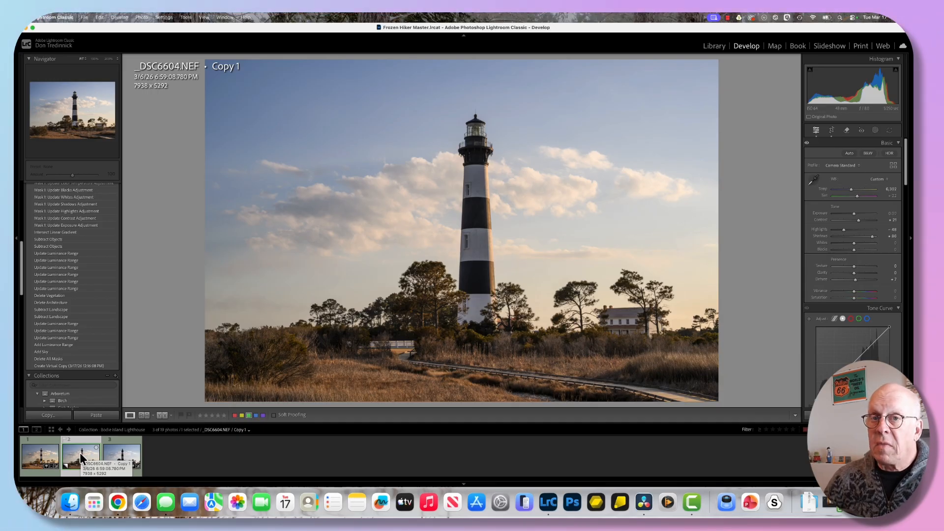
{"action": "left_click", "coordinate": [119, 459]}
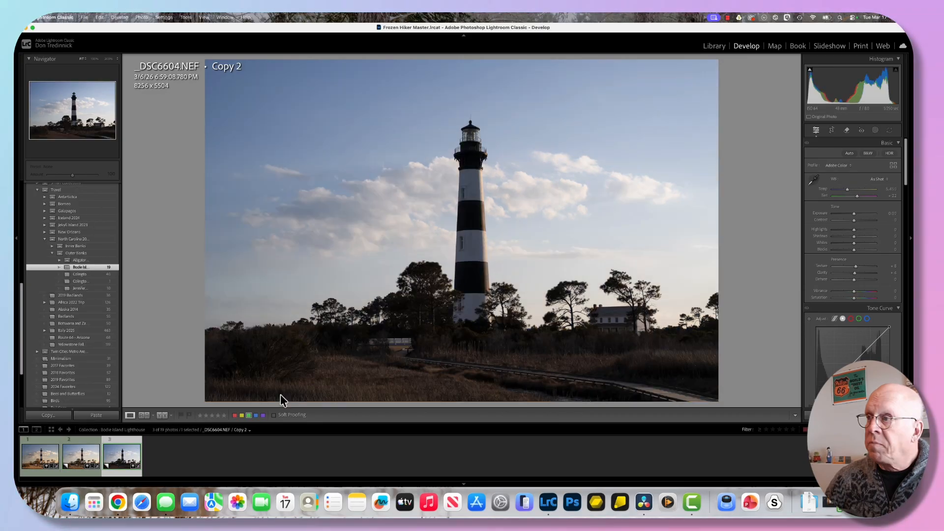
{"action": "left_click", "coordinate": [892, 167]}
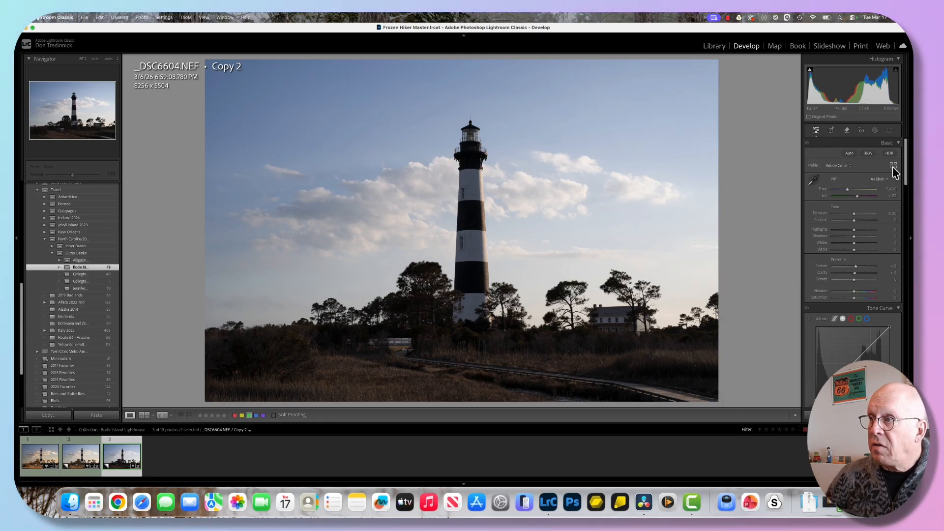
{"action": "scroll", "coordinate": [866, 307], "scroll_direction": "down", "scroll_amount": 5}
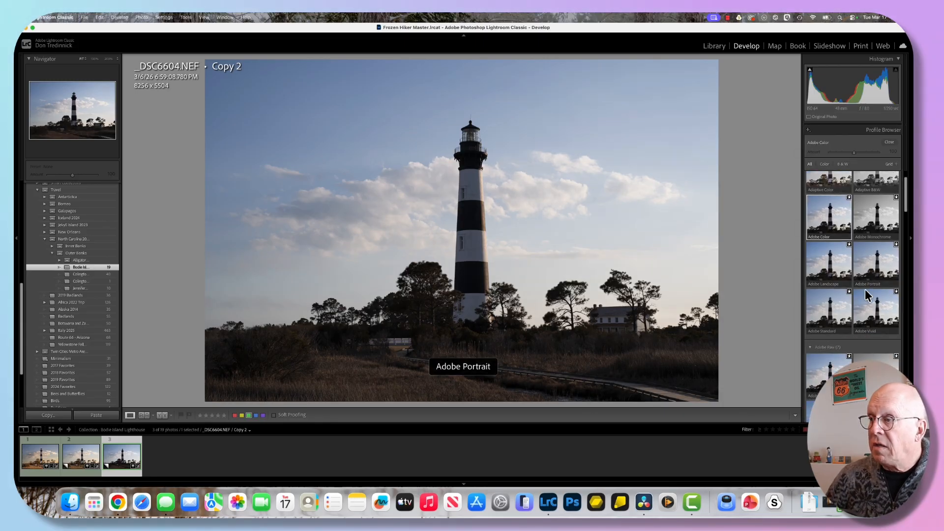
{"action": "scroll", "coordinate": [865, 290], "scroll_direction": "down", "scroll_amount": 6}
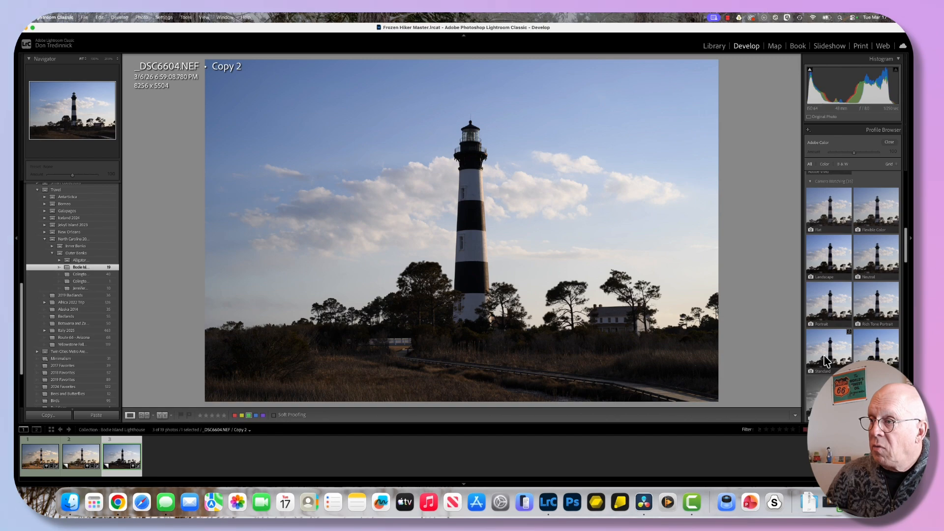
{"action": "left_click", "coordinate": [825, 361]}
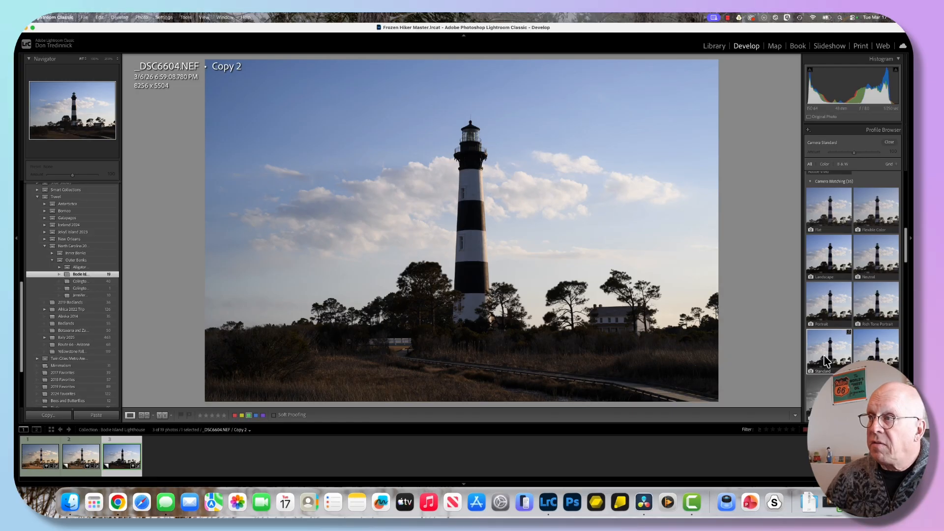
{"action": "left_click", "coordinate": [889, 143]}
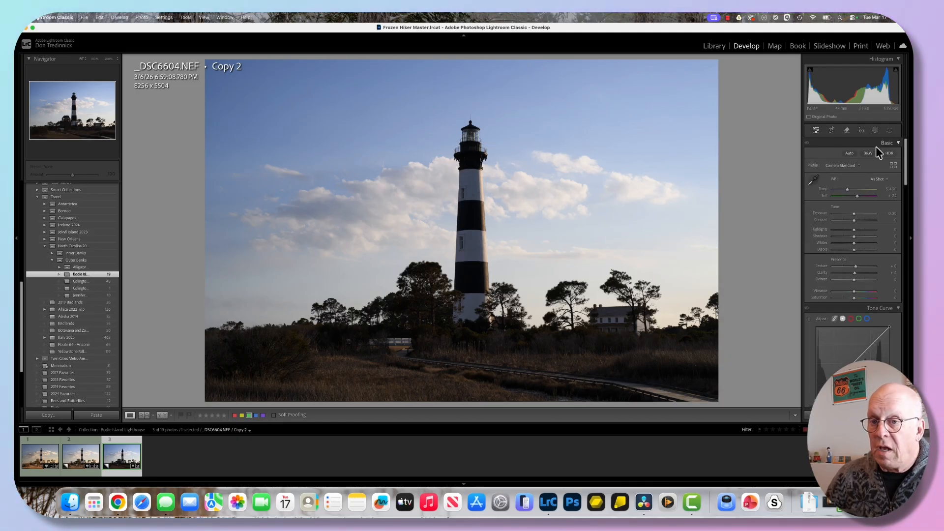
Create a new sky mask on the edited lighthouse photo, Copy 1
{"action": "left_click", "coordinate": [83, 454]}
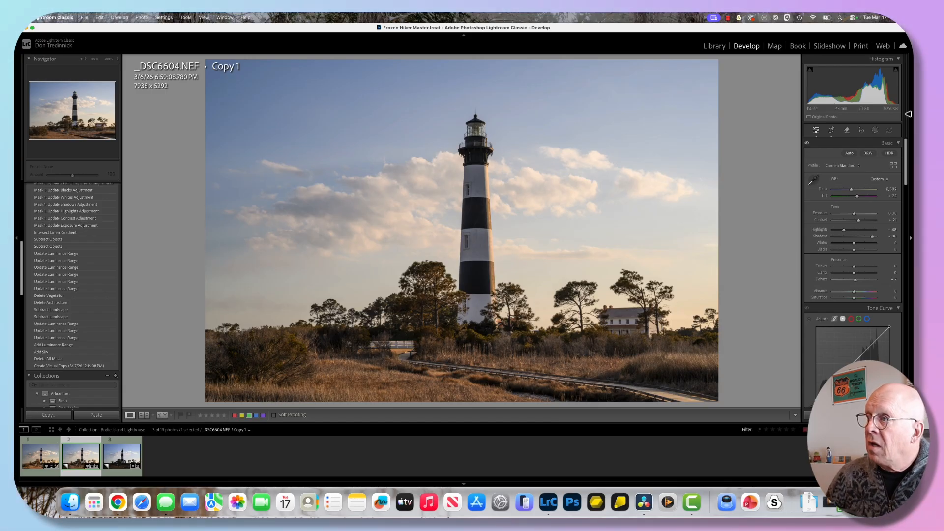
{"action": "left_click", "coordinate": [875, 130]}
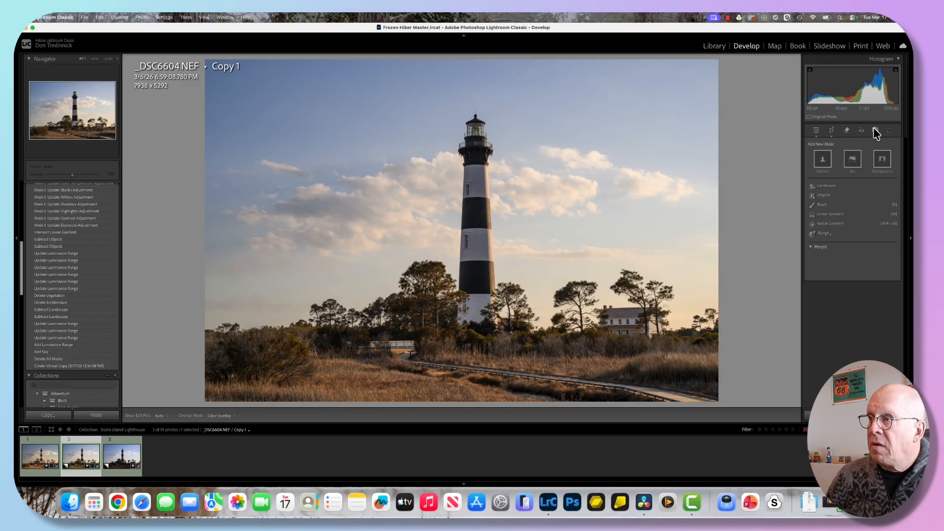
{"action": "left_click", "coordinate": [852, 158]}
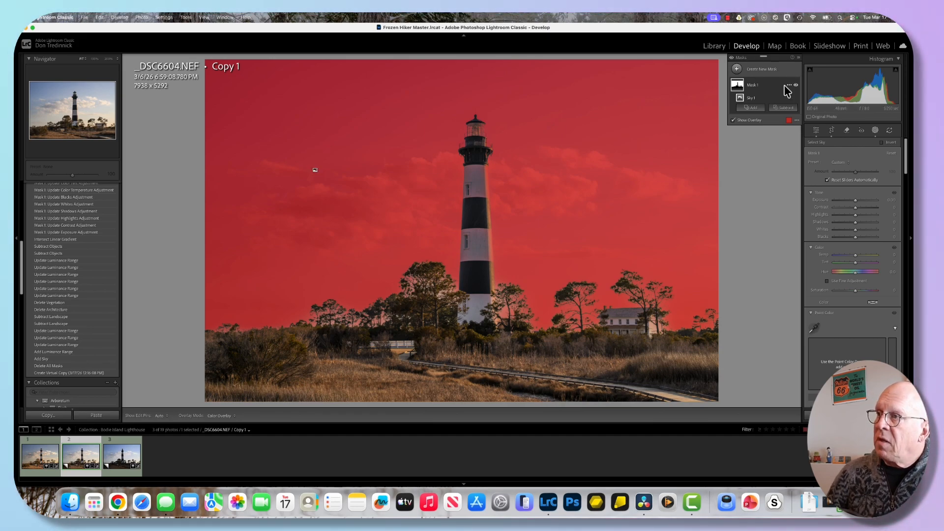
Add a luminance range to the sky mask, sampling the brightness among the trees at 100% zoom
{"action": "left_click", "coordinate": [747, 108]}
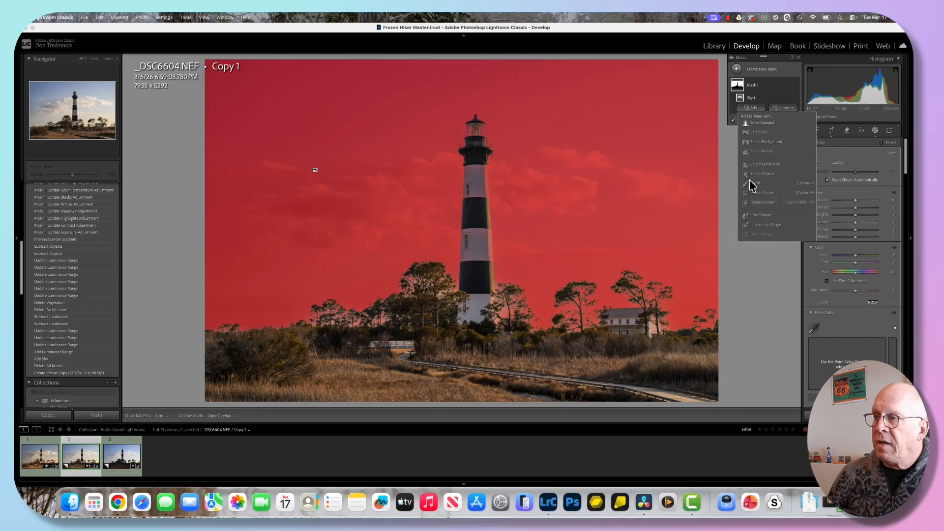
{"action": "left_click", "coordinate": [763, 224]}
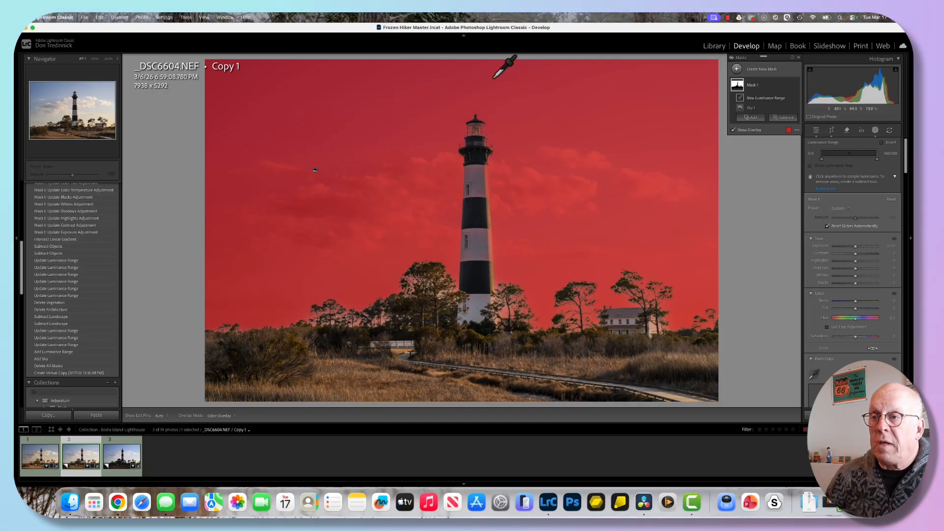
{"action": "left_click", "coordinate": [94, 60]}
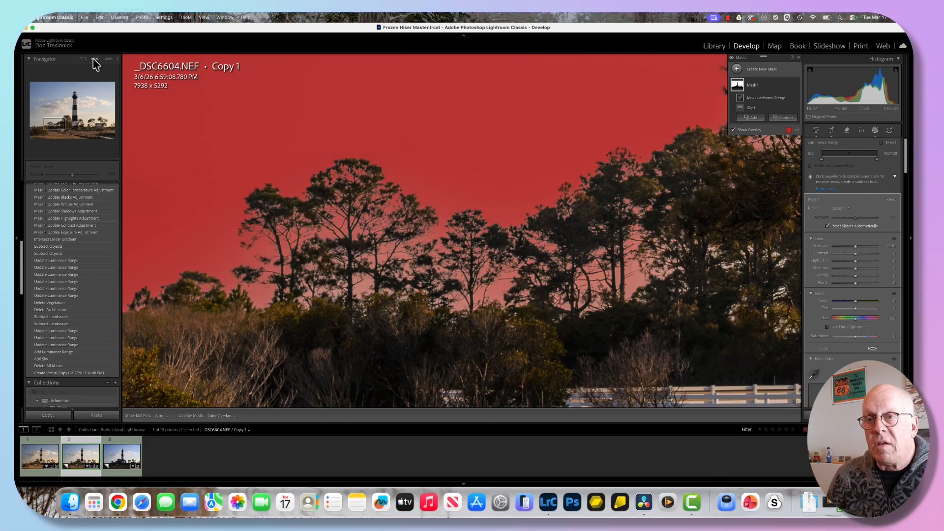
{"action": "left_click", "coordinate": [364, 285]}
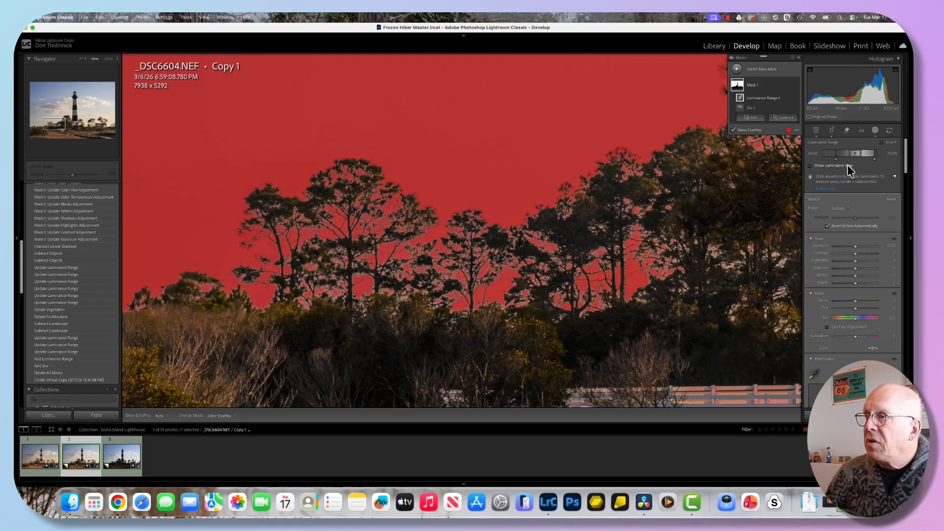
Refine the luminance range by setting its lower limits to 22/45 and reducing the upper limits
{"action": "left_click_drag", "start_coordinate": [835, 158], "coordinate": [833, 158]}
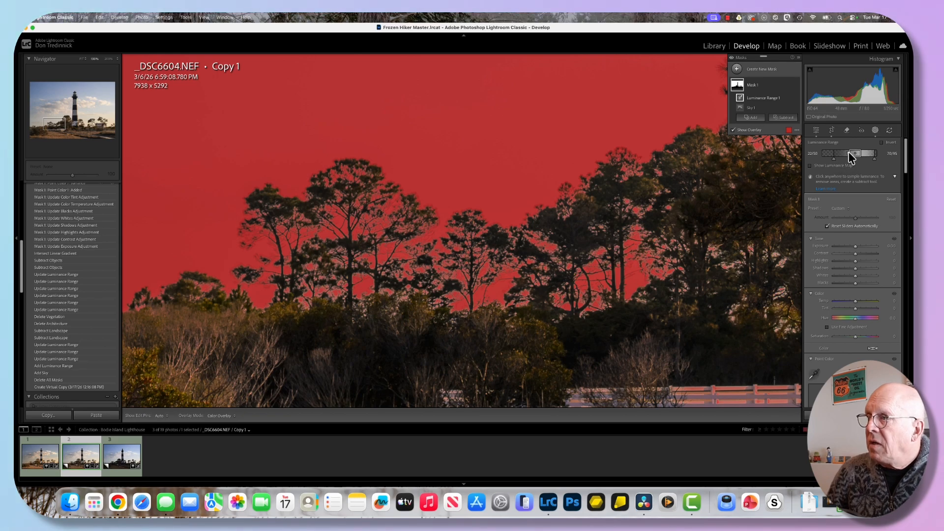
{"action": "left_click_drag", "start_coordinate": [848, 153], "coordinate": [846, 154]}
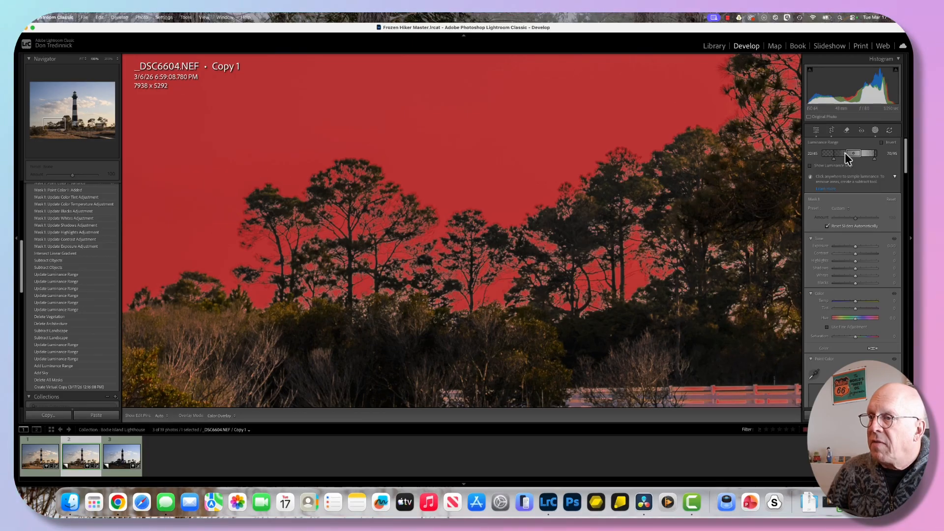
{"action": "left_click_drag", "start_coordinate": [844, 152], "coordinate": [844, 152]}
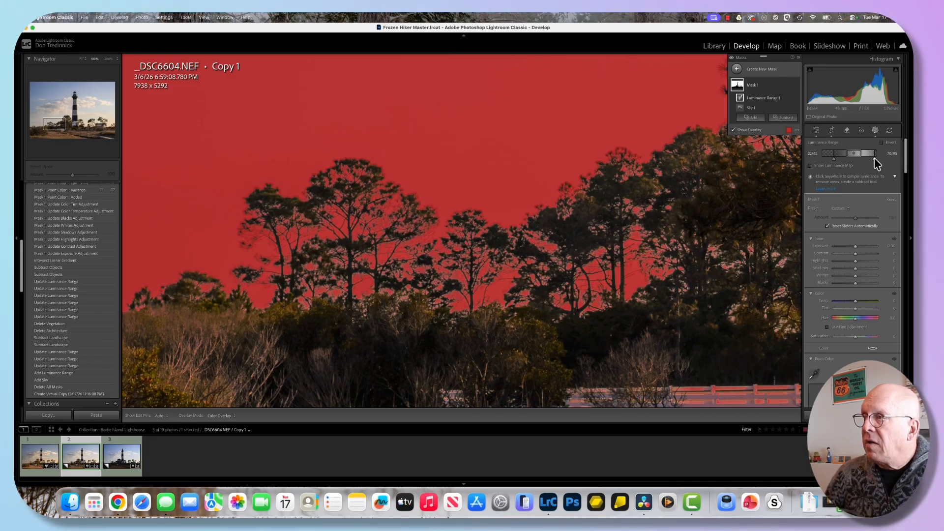
{"action": "left_click_drag", "start_coordinate": [875, 158], "coordinate": [869, 157]}
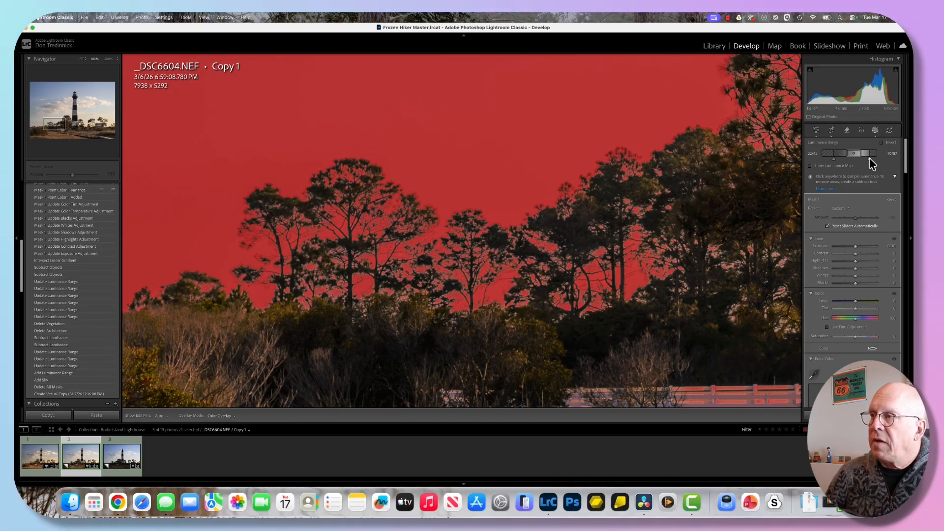
{"action": "left_click_drag", "start_coordinate": [869, 158], "coordinate": [861, 158]}
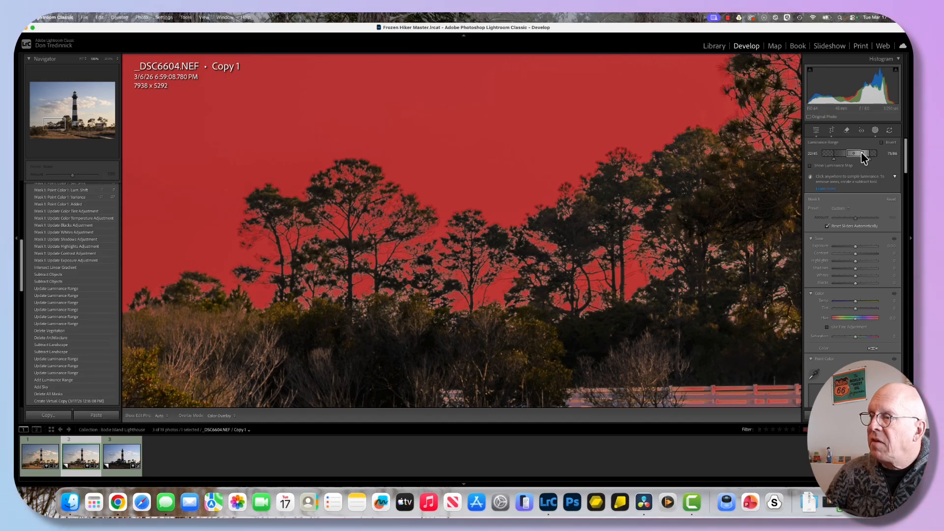
{"action": "left_click_drag", "start_coordinate": [861, 153], "coordinate": [860, 152]}
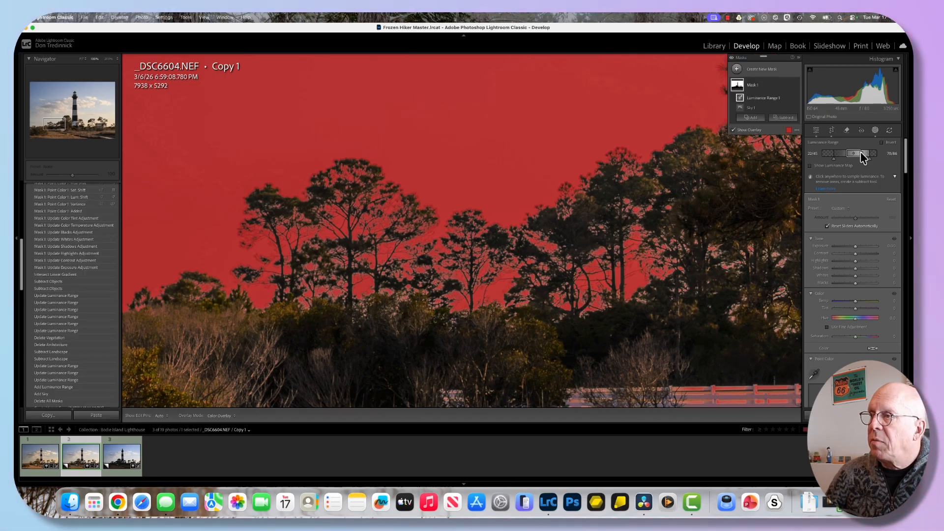
Subtract the lighthouse from the sky mask with a rectangular object selection around the whole tower
{"action": "left_click", "coordinate": [82, 58]}
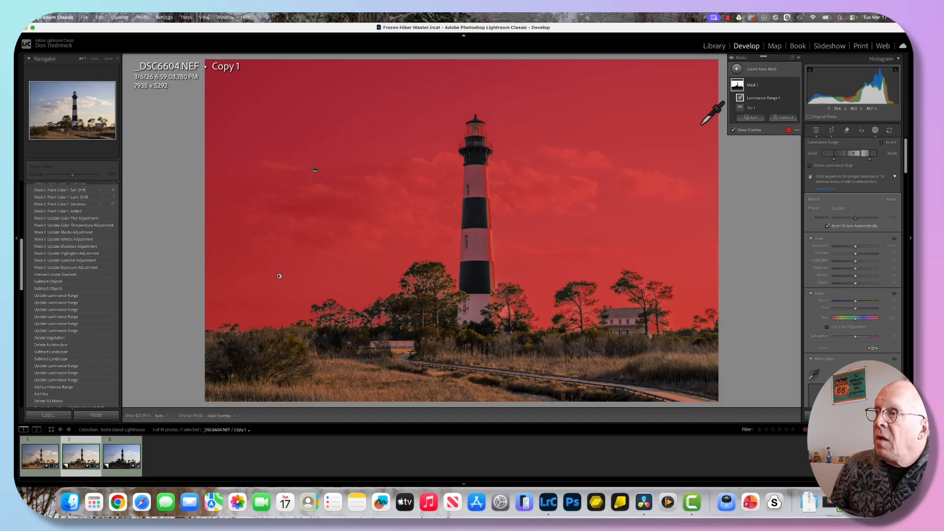
{"action": "left_click", "coordinate": [786, 119]}
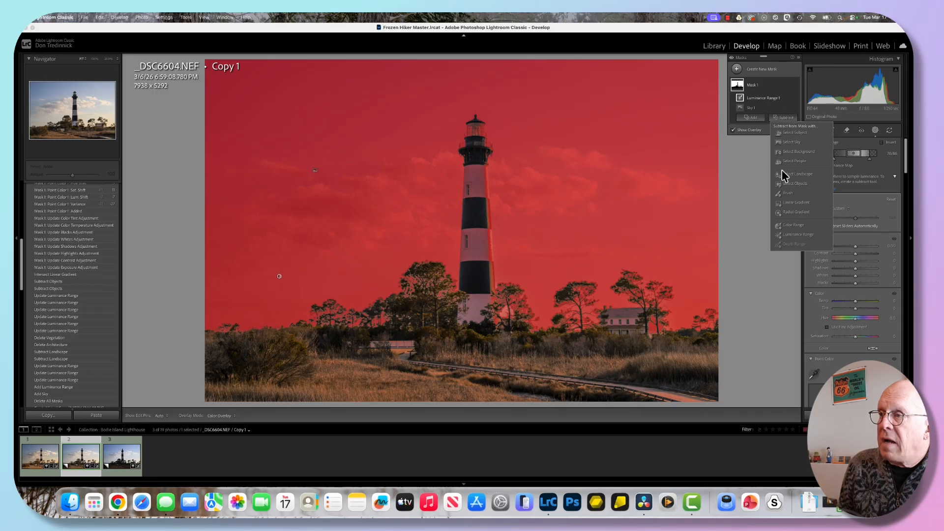
{"action": "left_click", "coordinate": [790, 186]}
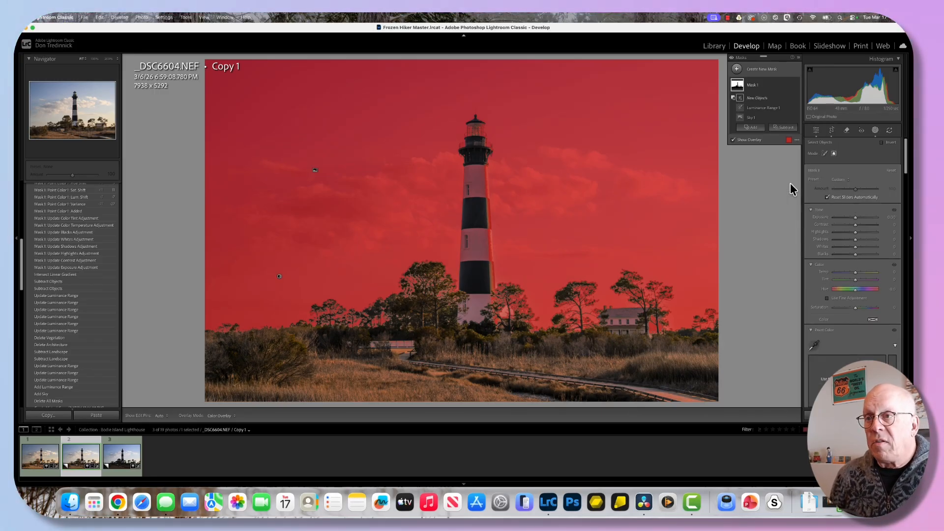
{"action": "left_click", "coordinate": [833, 152]}
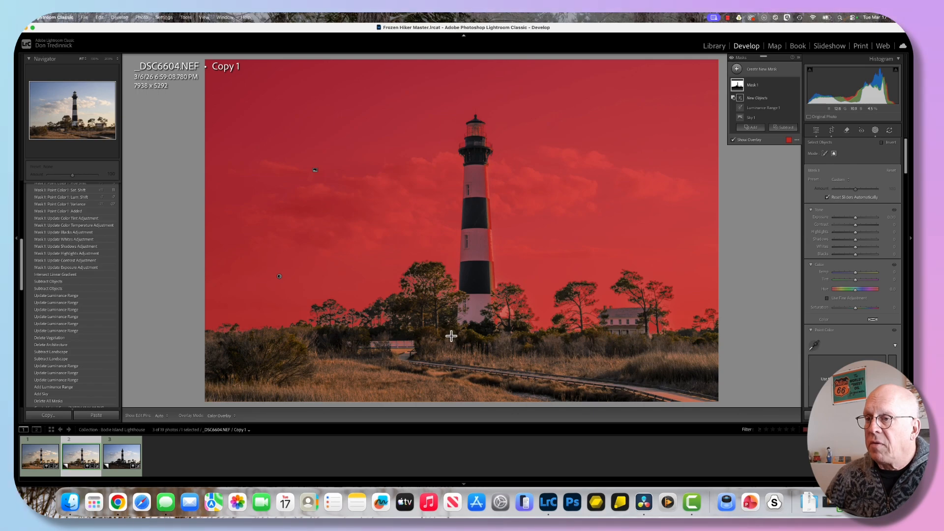
{"action": "left_click_drag", "start_coordinate": [451, 336], "coordinate": [502, 158]}
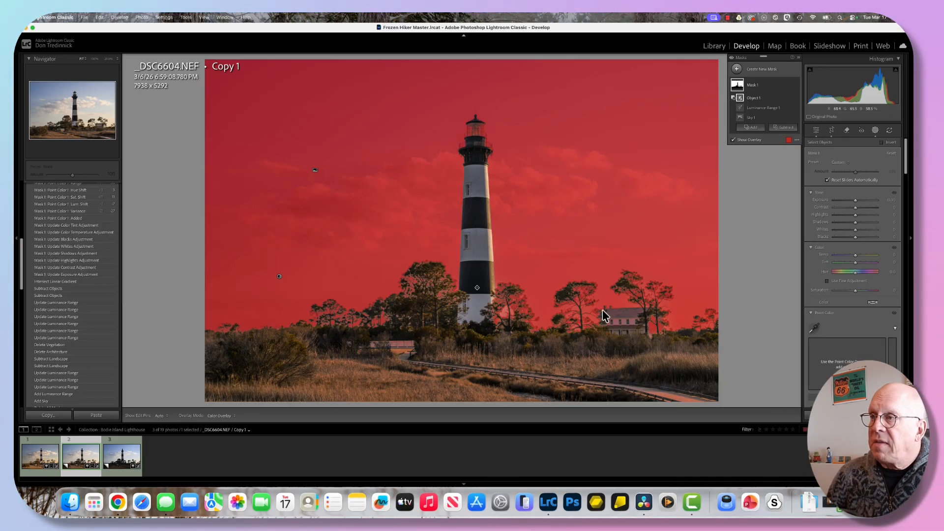
{"action": "left_click", "coordinate": [752, 130]}
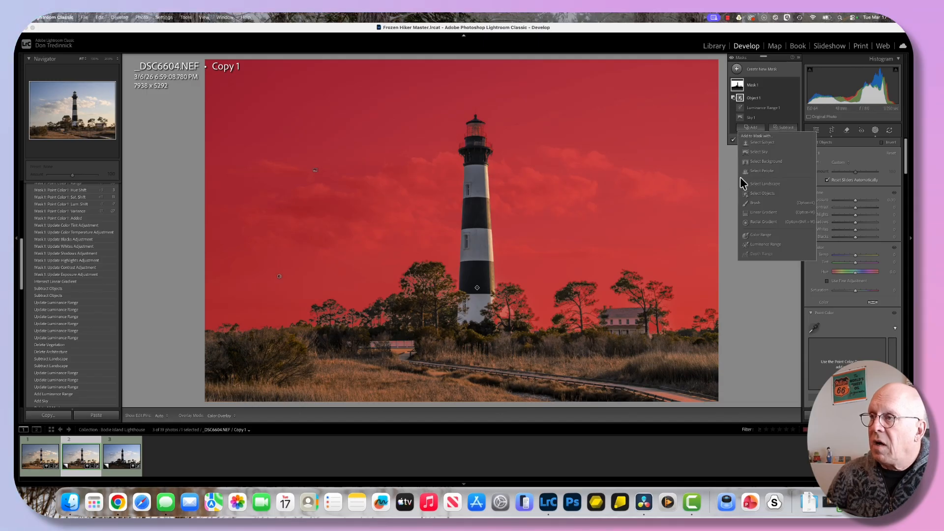
{"action": "left_click", "coordinate": [761, 194]}
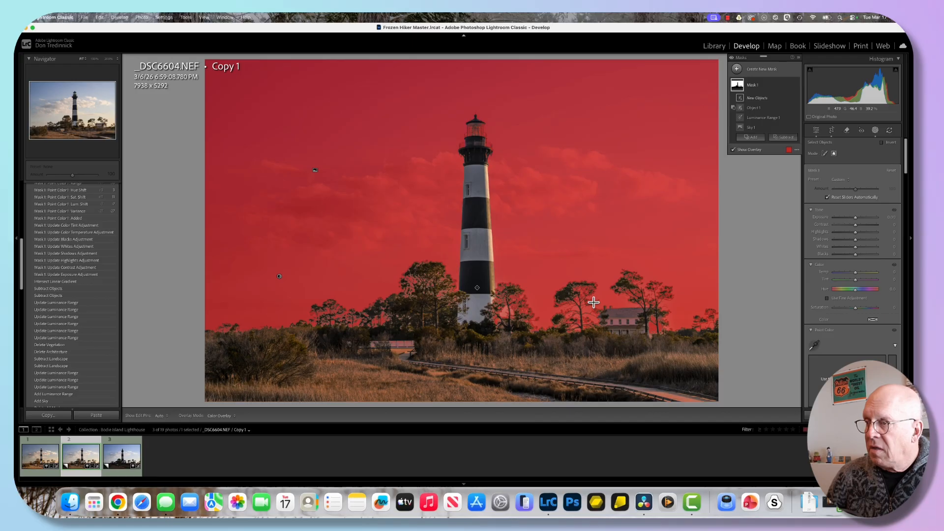
{"action": "left_click_drag", "start_coordinate": [593, 302], "coordinate": [664, 344]}
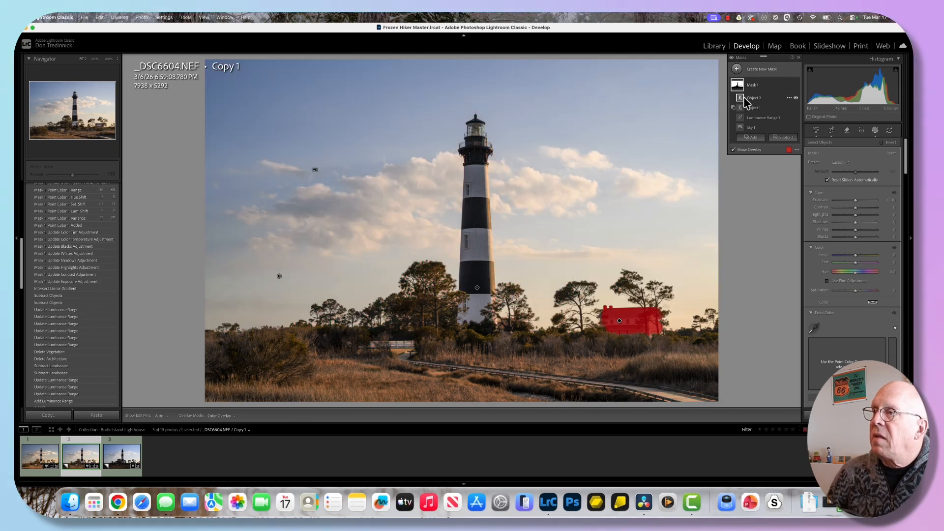
{"action": "left_click", "coordinate": [787, 98]}
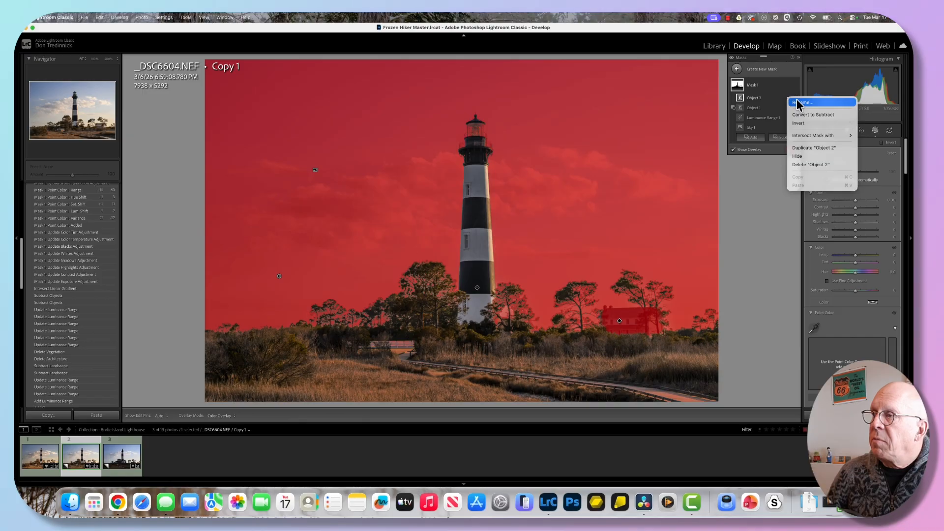
{"action": "left_click", "coordinate": [801, 165]}
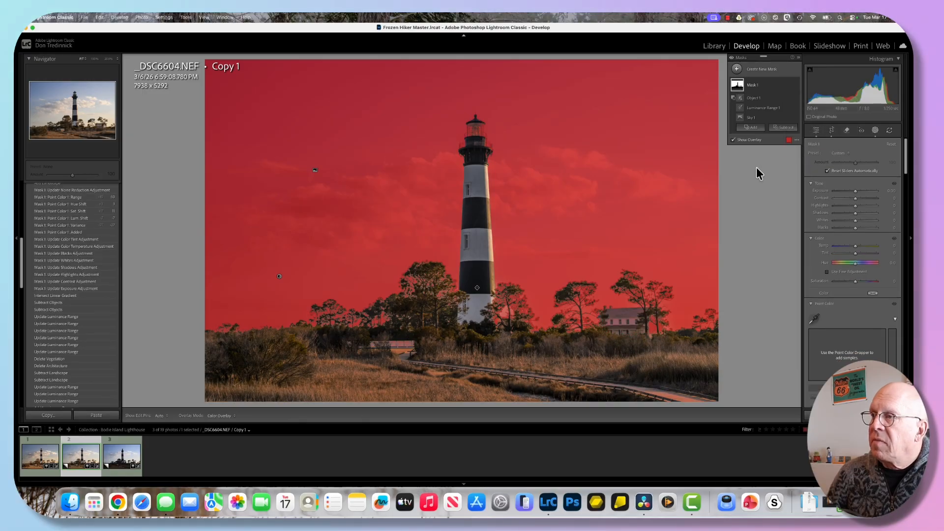
Subtract the house beside the trees from the sky mask using a rectangular object selection
{"action": "left_click", "coordinate": [784, 127]}
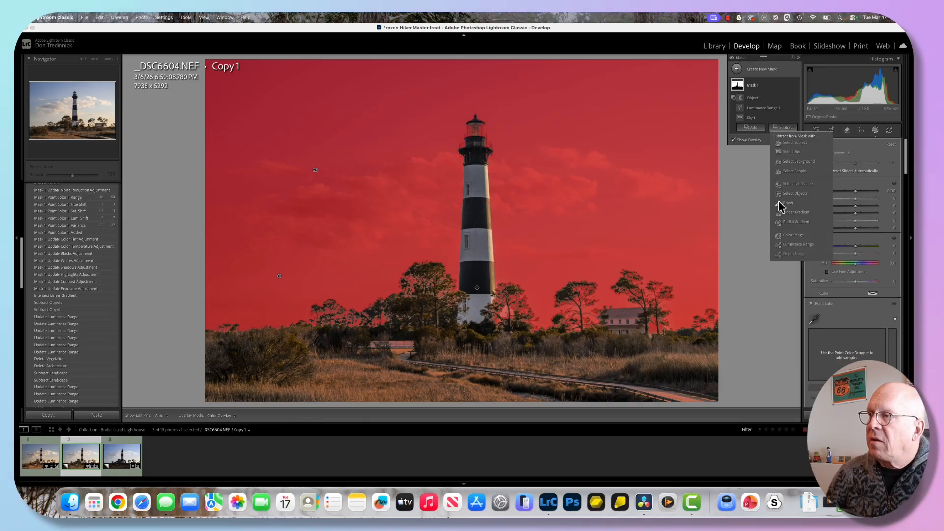
{"action": "left_click", "coordinate": [794, 194]}
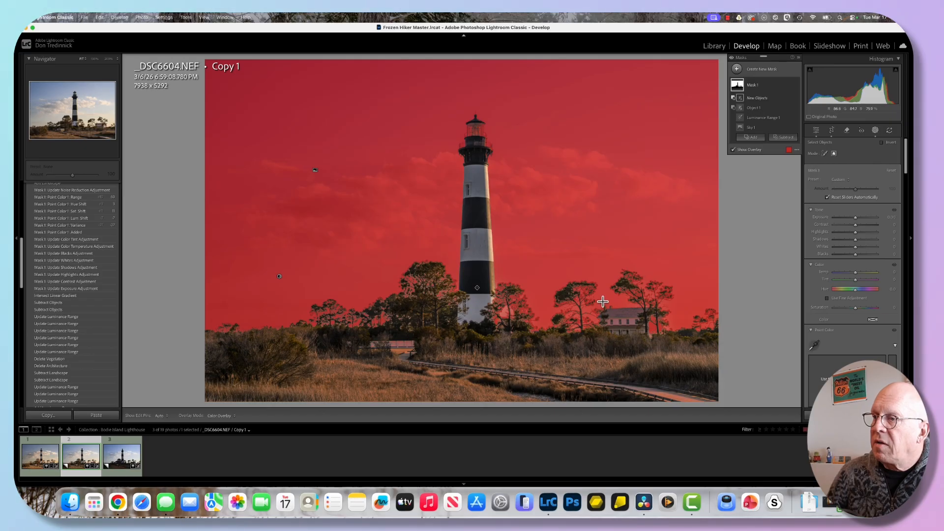
{"action": "left_click_drag", "start_coordinate": [594, 302], "coordinate": [670, 346]}
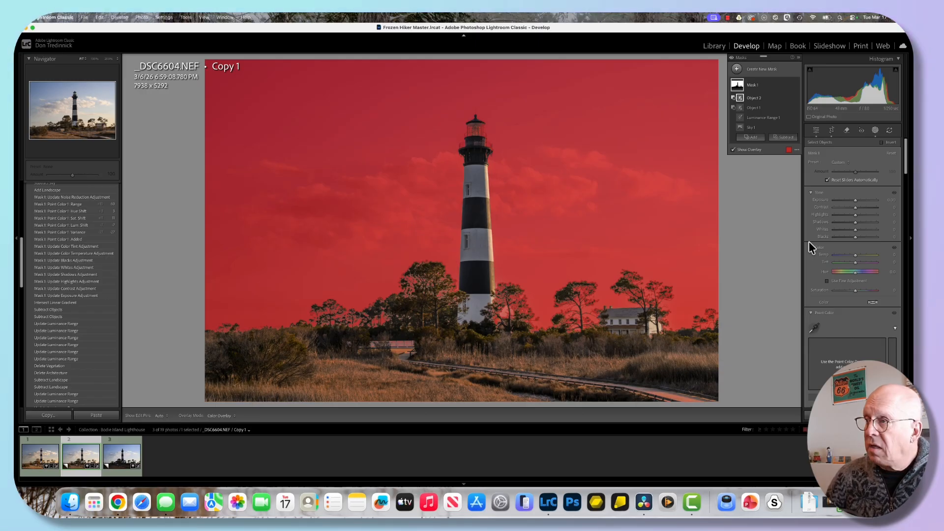
Intersect the sky mask with a short linear gradient across the horizon just below the tree line
{"action": "key", "text": "alt"}
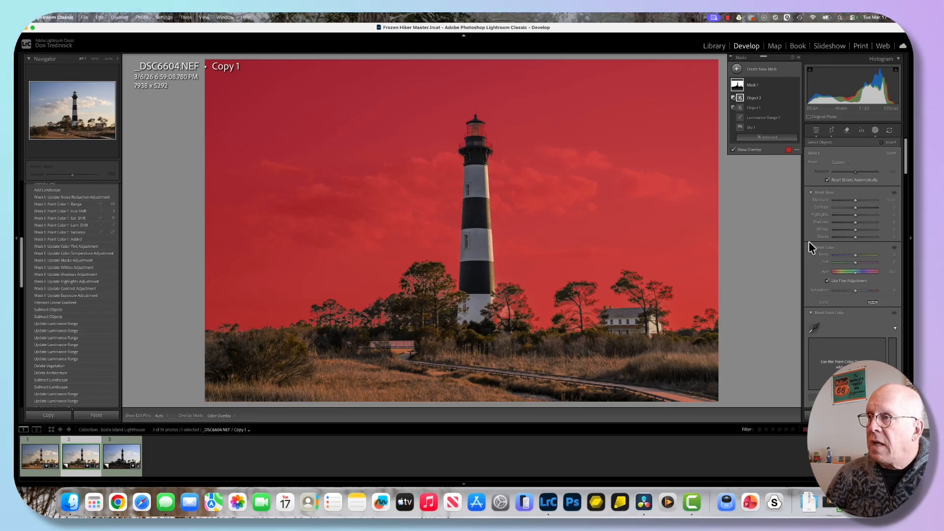
{"action": "left_click", "coordinate": [770, 139]}
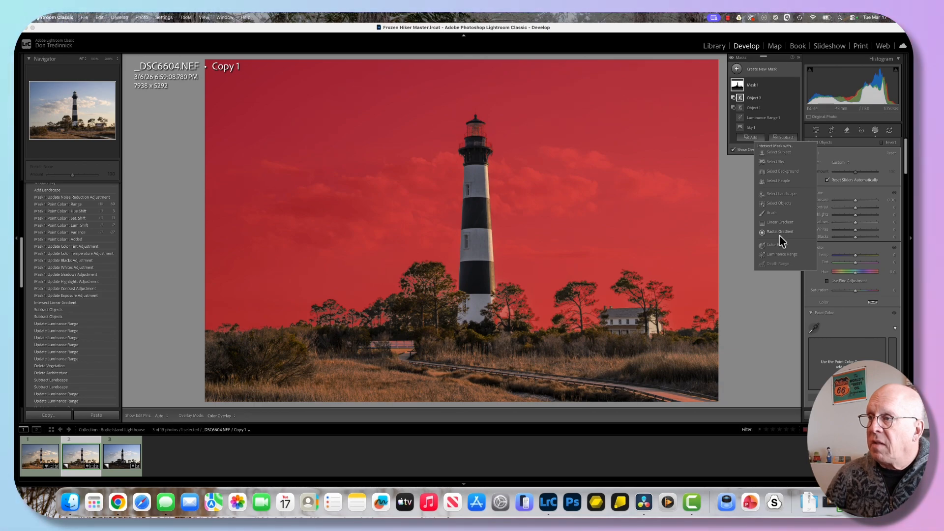
{"action": "left_click", "coordinate": [781, 223]}
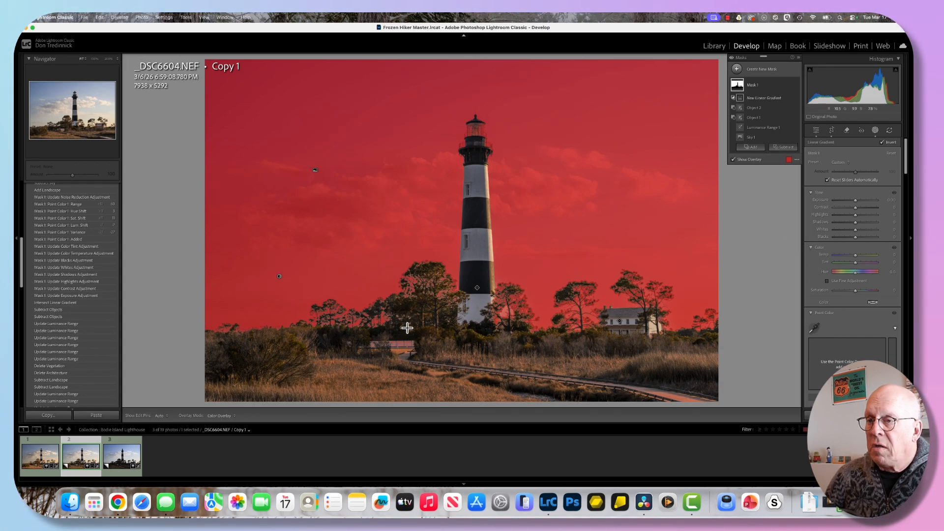
{"action": "left_click_drag", "start_coordinate": [407, 324], "coordinate": [407, 353]}
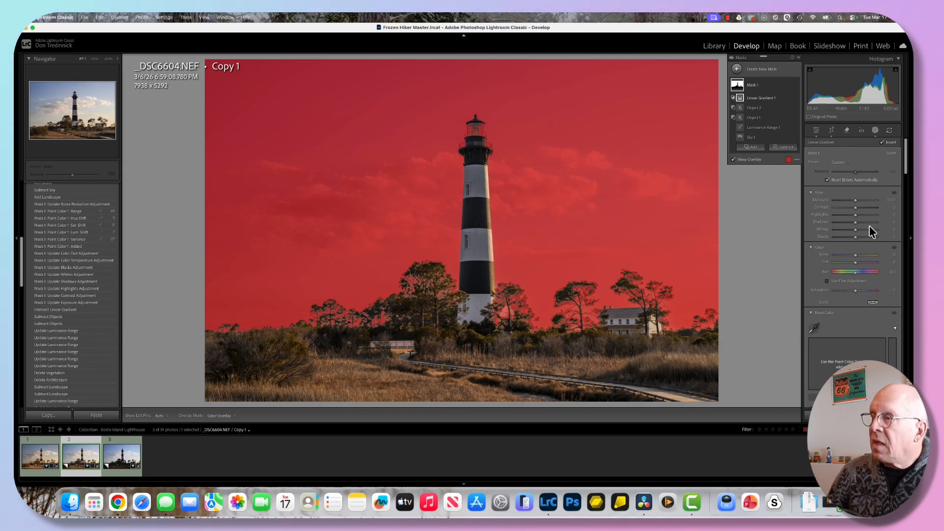
Adjust the sky mask's tone with exposure at -0.30, lower highlights, shadows and blacks and higher whites, and slightly raise temperature and tint
{"action": "left_click_drag", "start_coordinate": [854, 199], "coordinate": [861, 230]}
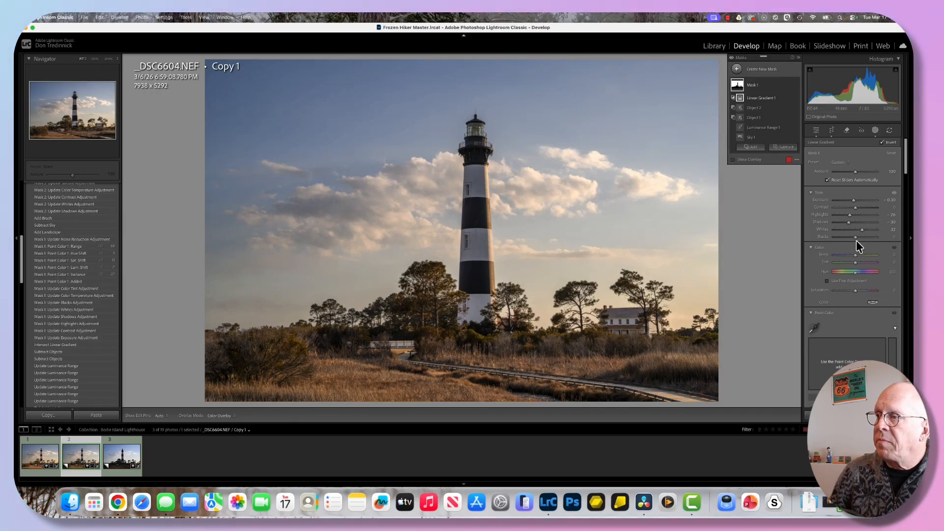
{"action": "left_click_drag", "start_coordinate": [855, 237], "coordinate": [852, 237]}
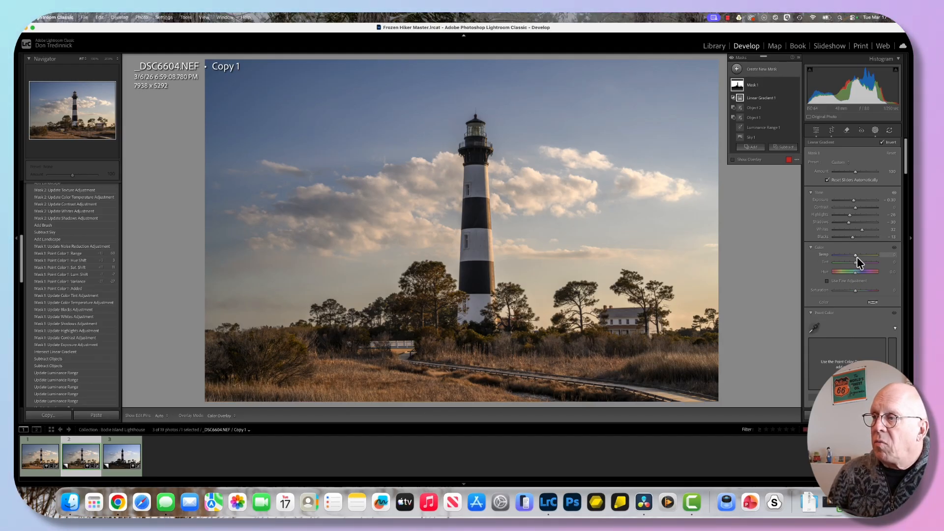
{"action": "mouse_move", "coordinate": [856, 255]}
{"action": "left_mouse_down"}
{"action": "mouse_move", "coordinate": [877, 254]}
{"action": "mouse_move", "coordinate": [857, 256]}
{"action": "left_mouse_up"}
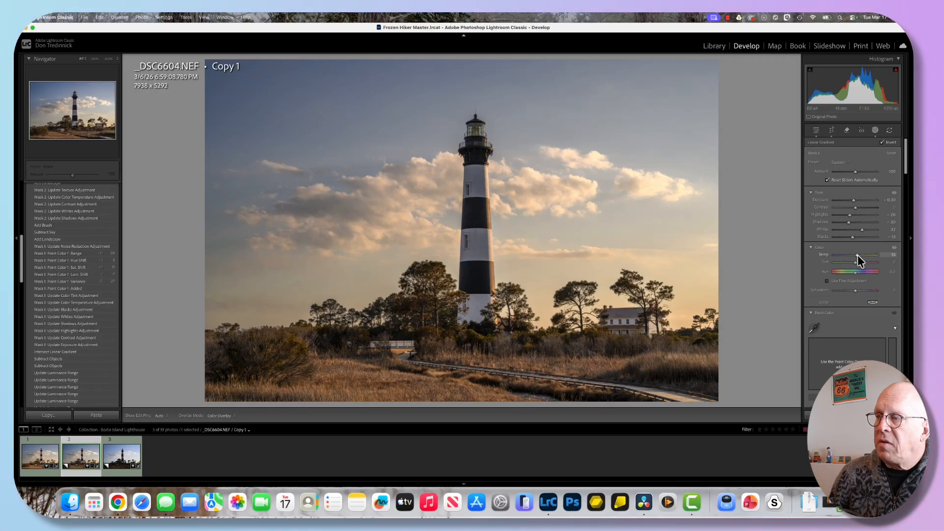
{"action": "left_click_drag", "start_coordinate": [857, 255], "coordinate": [856, 262]}
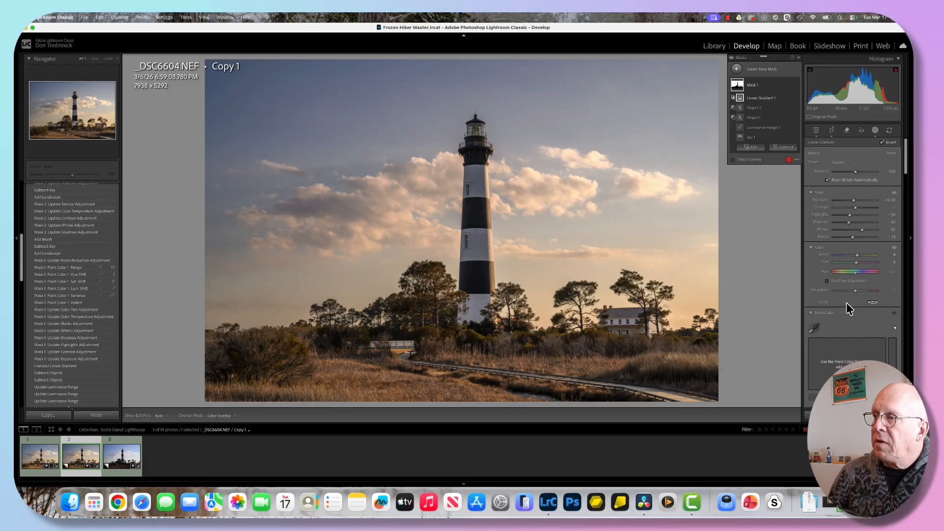
Add a slight amount of Dehaze to the sky mask
{"action": "scroll", "coordinate": [847, 303], "scroll_direction": "down", "scroll_amount": 5}
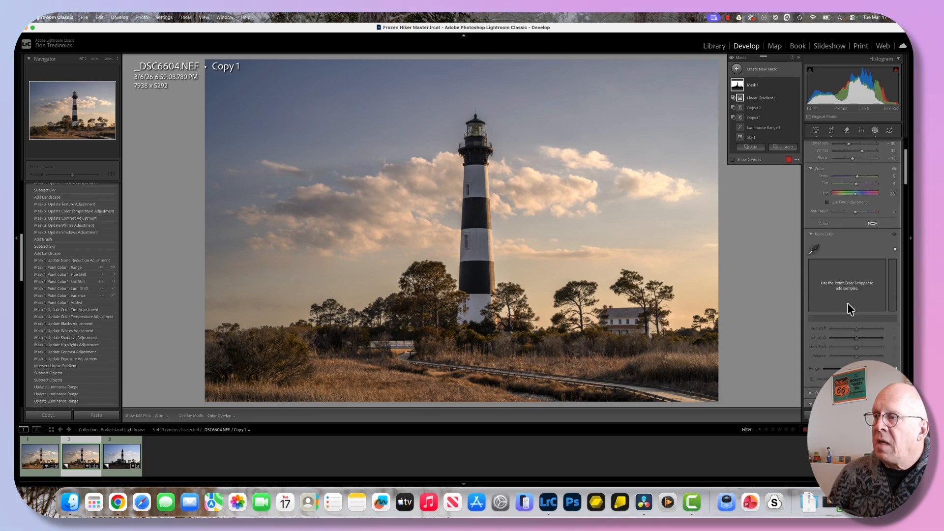
{"action": "scroll", "coordinate": [849, 308], "scroll_direction": "down", "scroll_amount": 3}
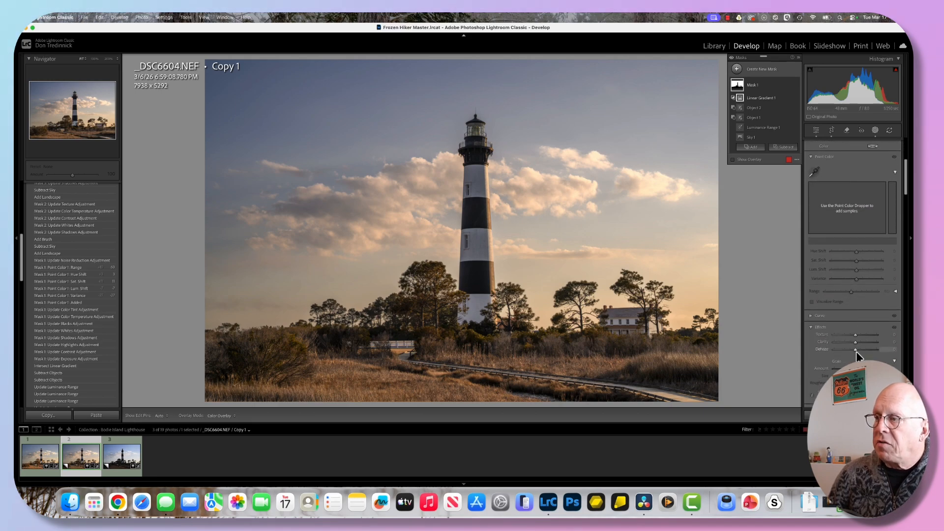
{"action": "left_click_drag", "start_coordinate": [855, 349], "coordinate": [856, 349]}
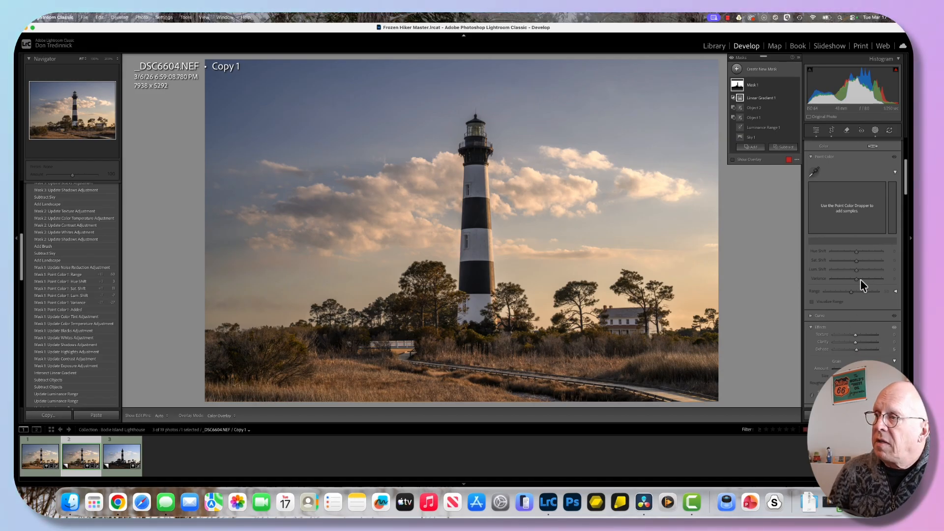
Sample the blue sky above the lighthouse as a point color in the sky mask and moderately reduce its variance
{"action": "scroll", "coordinate": [860, 279], "scroll_direction": "up", "scroll_amount": 3}
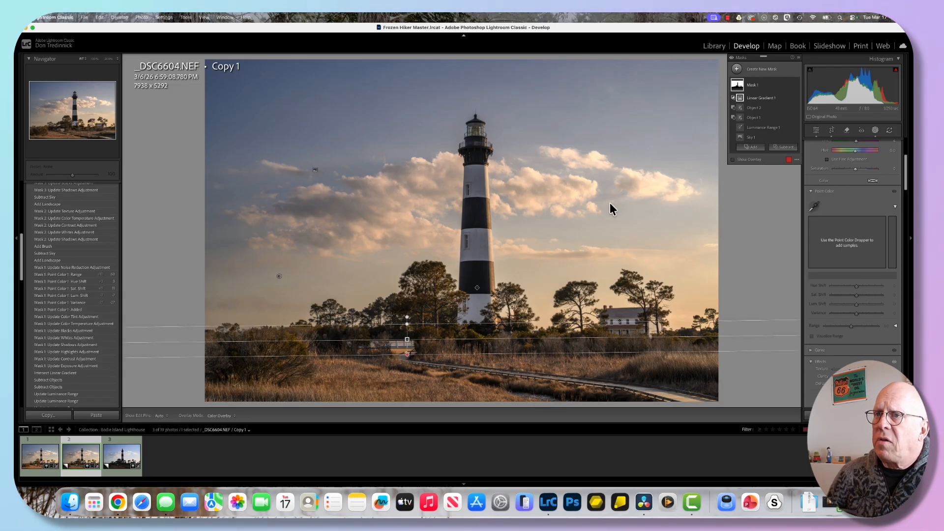
{"action": "left_click", "coordinate": [814, 207]}
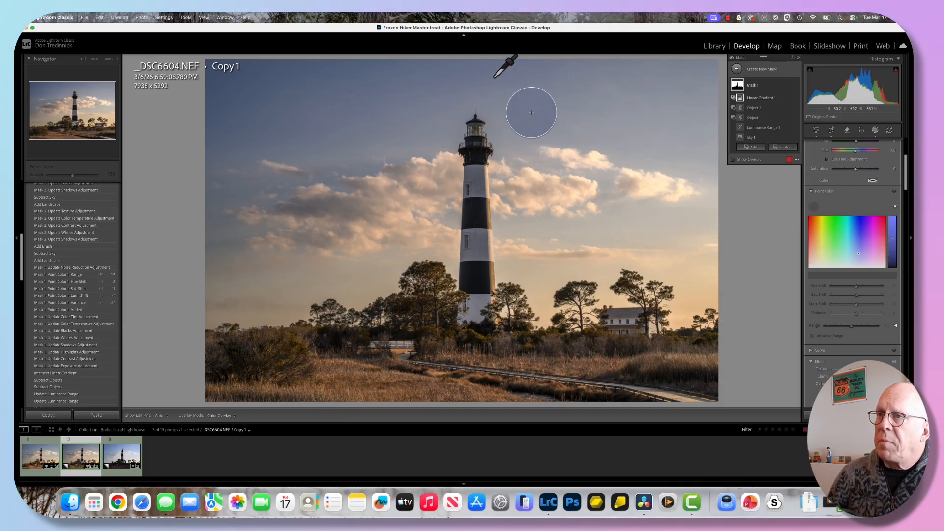
{"action": "left_click", "coordinate": [478, 83]}
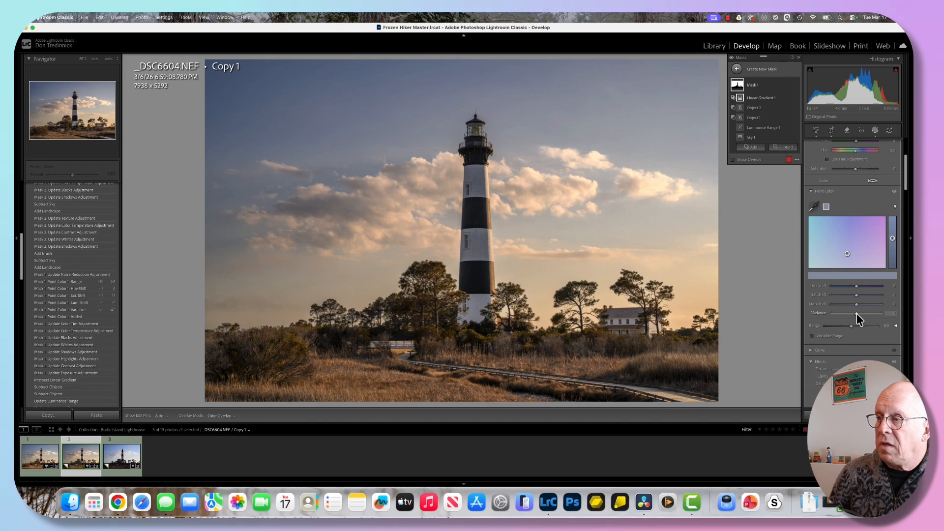
{"action": "mouse_move", "coordinate": [856, 314]}
{"action": "left_mouse_down"}
{"action": "mouse_move", "coordinate": [809, 318]}
{"action": "mouse_move", "coordinate": [841, 312]}
{"action": "mouse_move", "coordinate": [809, 308]}
{"action": "mouse_move", "coordinate": [850, 315]}
{"action": "left_mouse_up"}
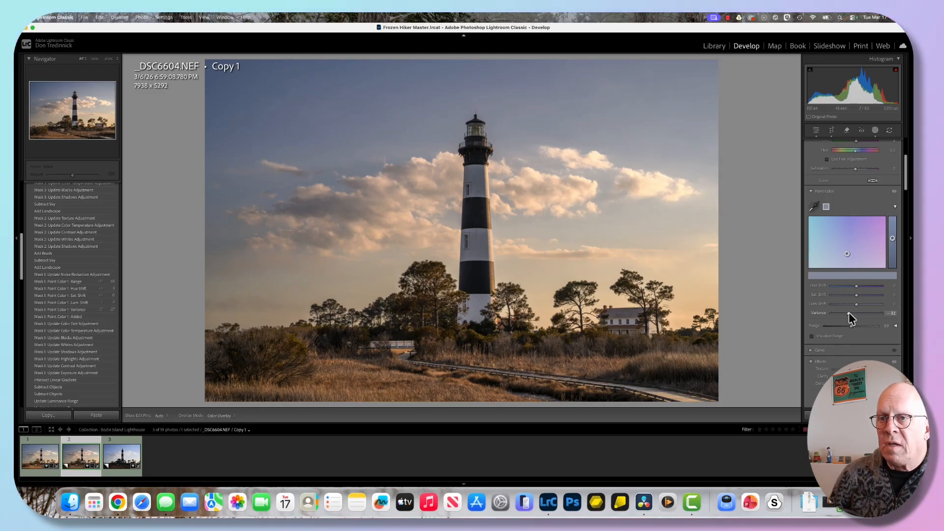
{"action": "left_click_drag", "start_coordinate": [848, 312], "coordinate": [849, 313]}
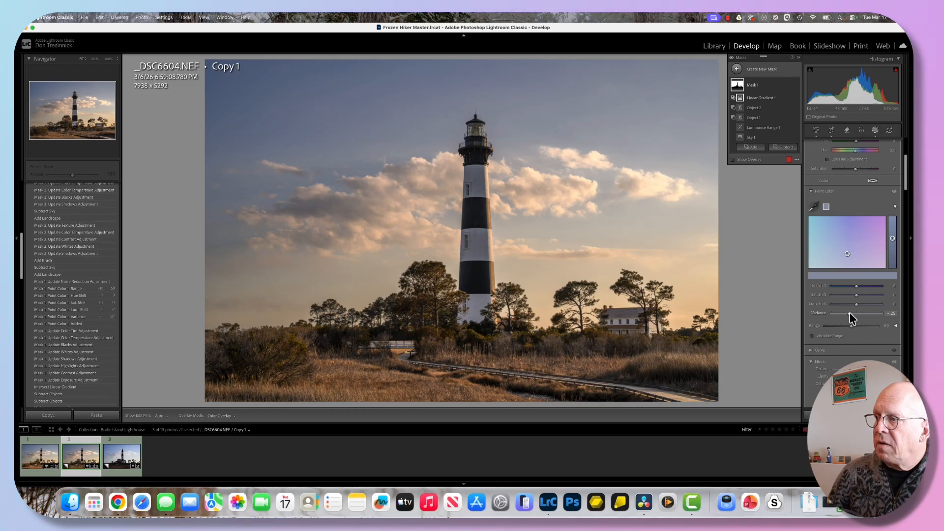
{"action": "left_click_drag", "start_coordinate": [850, 313], "coordinate": [852, 314]}
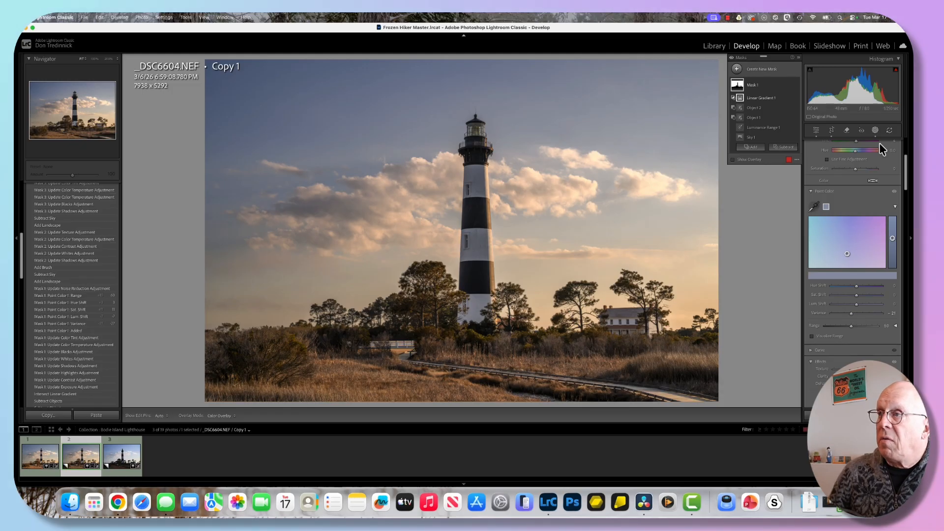
Compare the photo with the sky mask's adjustments hidden and shown
{"action": "mouse_move", "coordinate": [796, 85]}
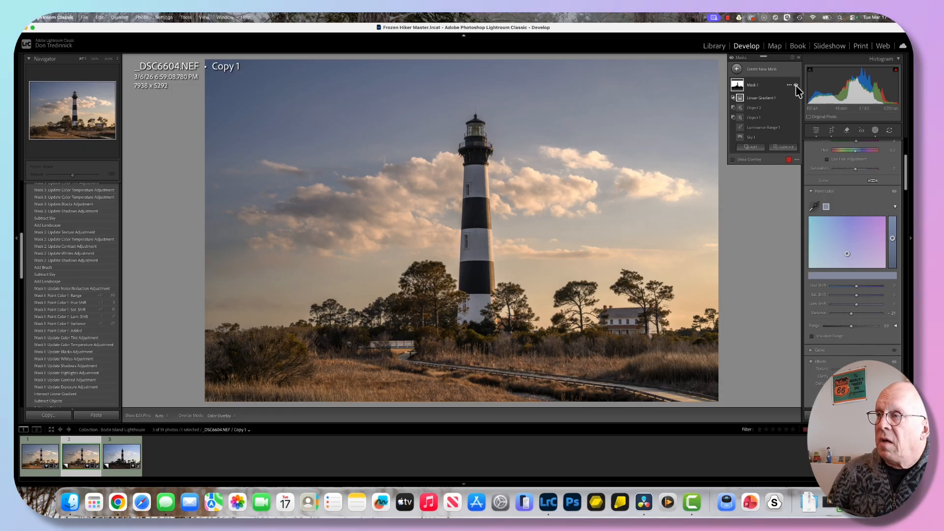
{"action": "left_click", "coordinate": [796, 85]}
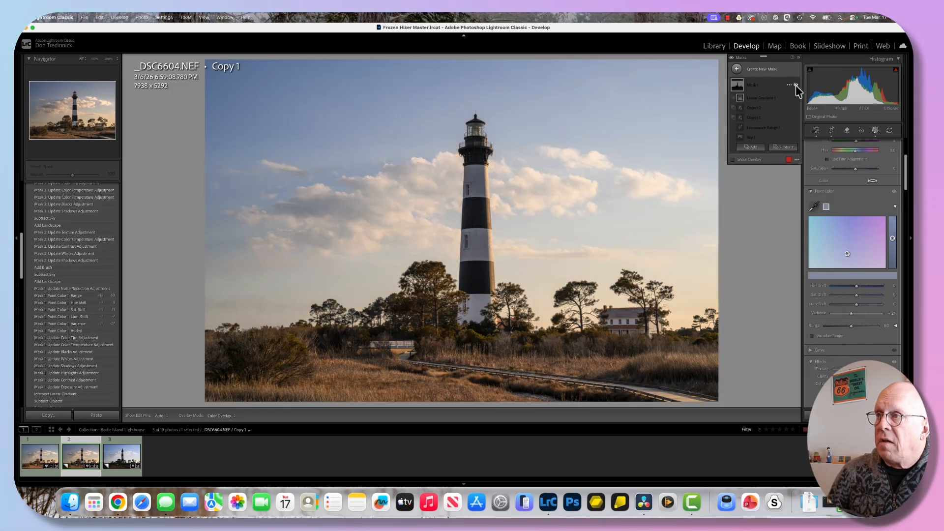
{"action": "left_click", "coordinate": [795, 85]}
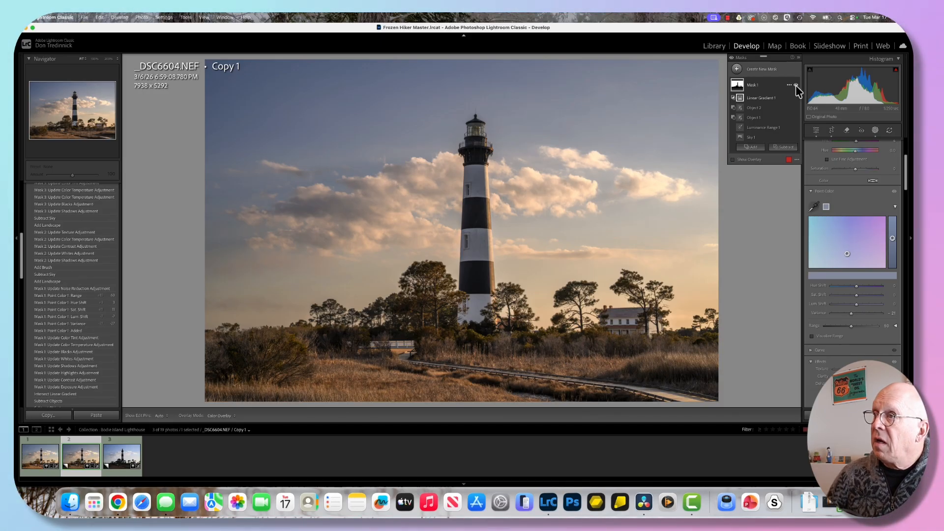
Create a new landscape mask covering the Vegetation and subtract the sky from it
{"action": "left_click", "coordinate": [737, 70]}
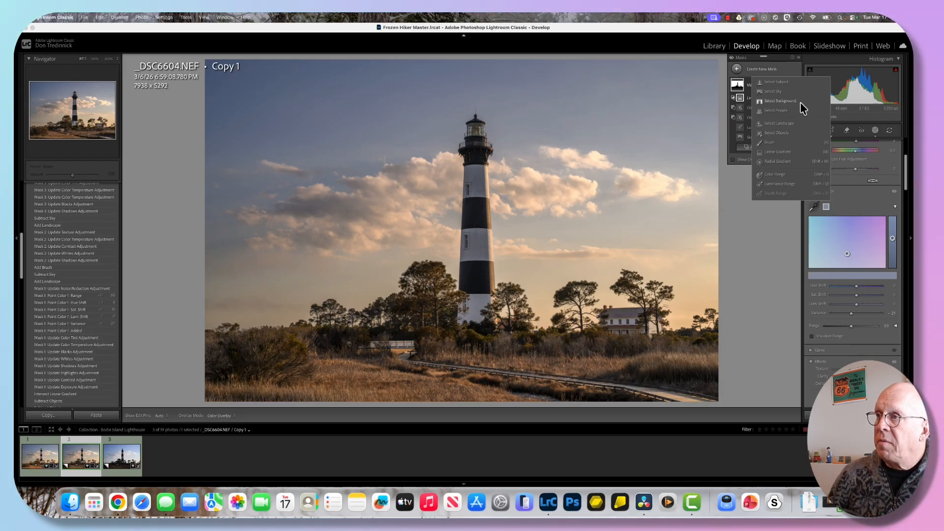
{"action": "left_click", "coordinate": [779, 123]}
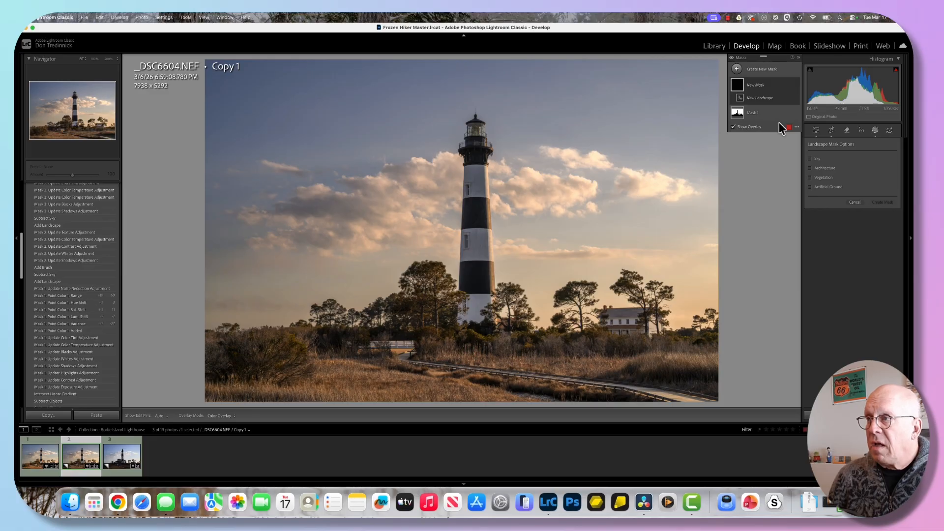
{"action": "left_click", "coordinate": [809, 177]}
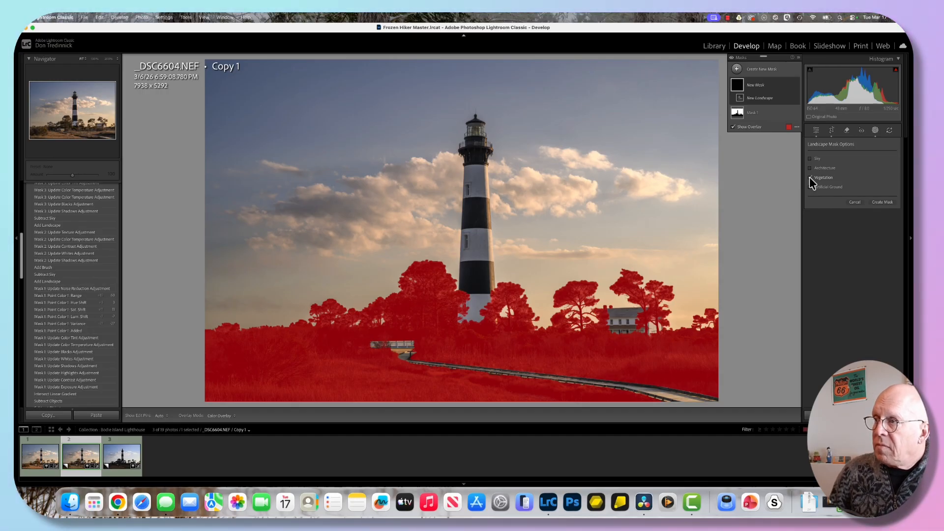
{"action": "left_click", "coordinate": [882, 202]}
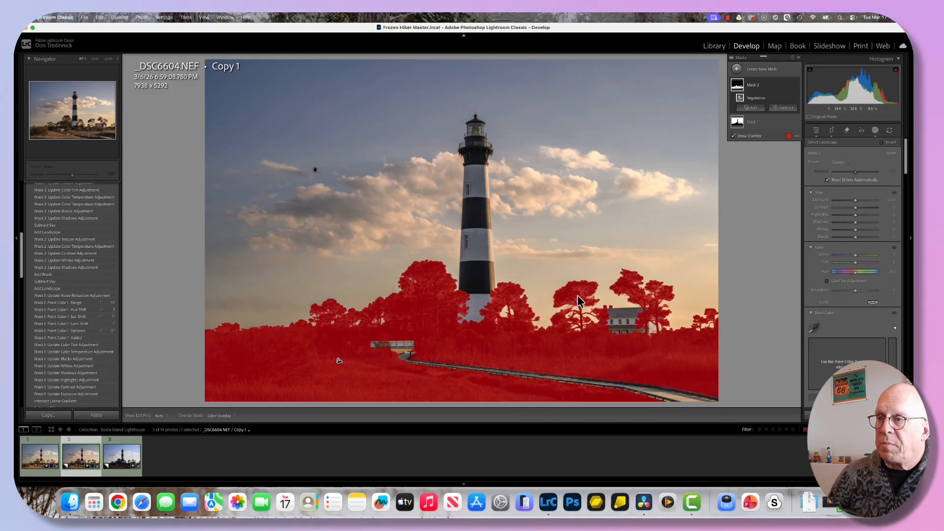
{"action": "left_click", "coordinate": [786, 108]}
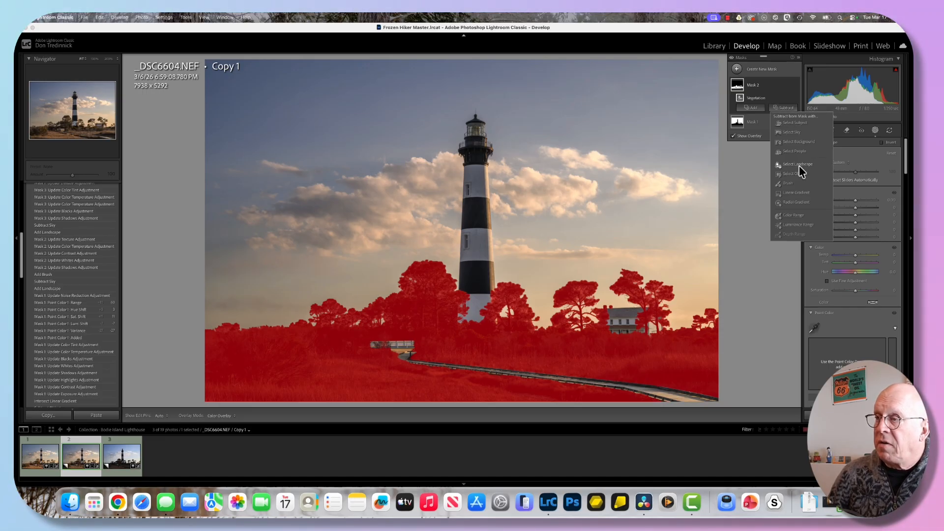
{"action": "left_click", "coordinate": [794, 132]}
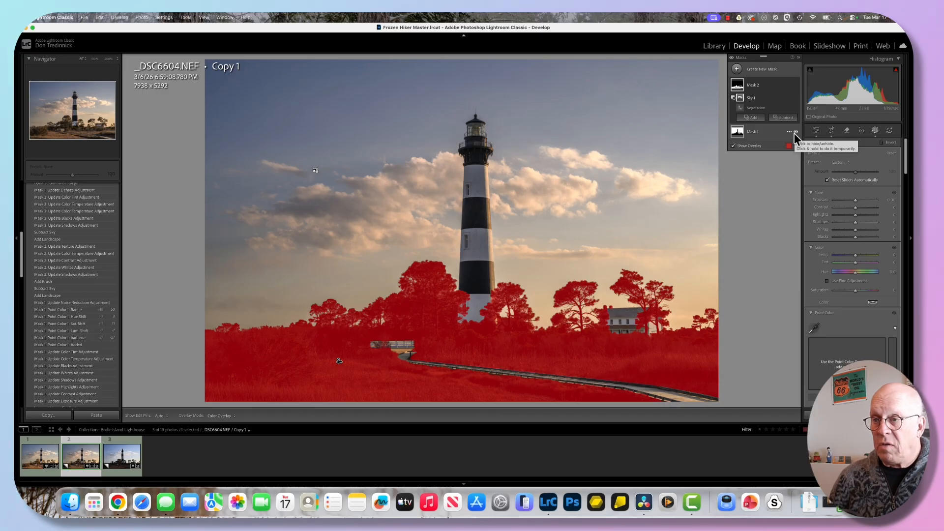
Add a brush to the vegetation mask and paint over the boardwalk path in the foreground
{"action": "left_click", "coordinate": [752, 118]}
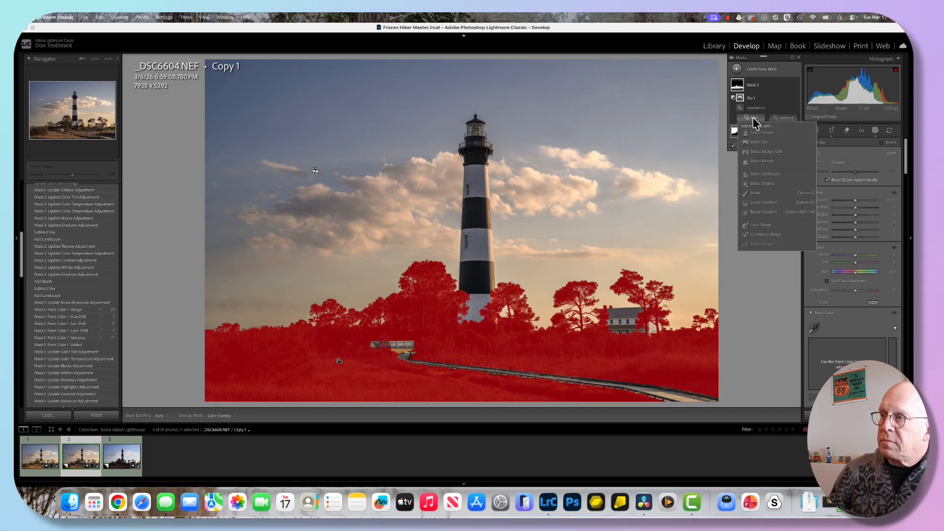
{"action": "left_click", "coordinate": [757, 193]}
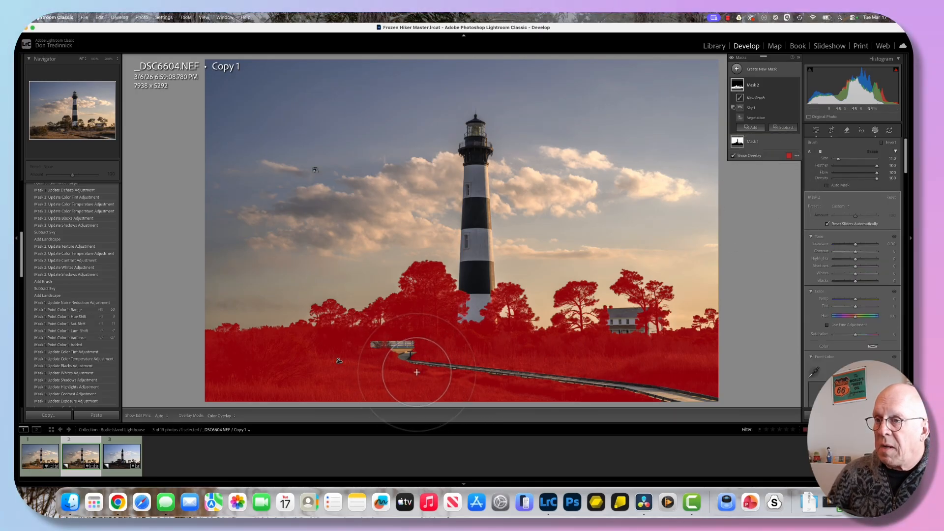
{"action": "key", "text": "h"}
{"action": "mouse_move", "coordinate": [416, 372]}
{"action": "left_mouse_down"}
{"action": "mouse_move", "coordinate": [570, 378]}
{"action": "mouse_move", "coordinate": [702, 402]}
{"action": "left_mouse_up"}
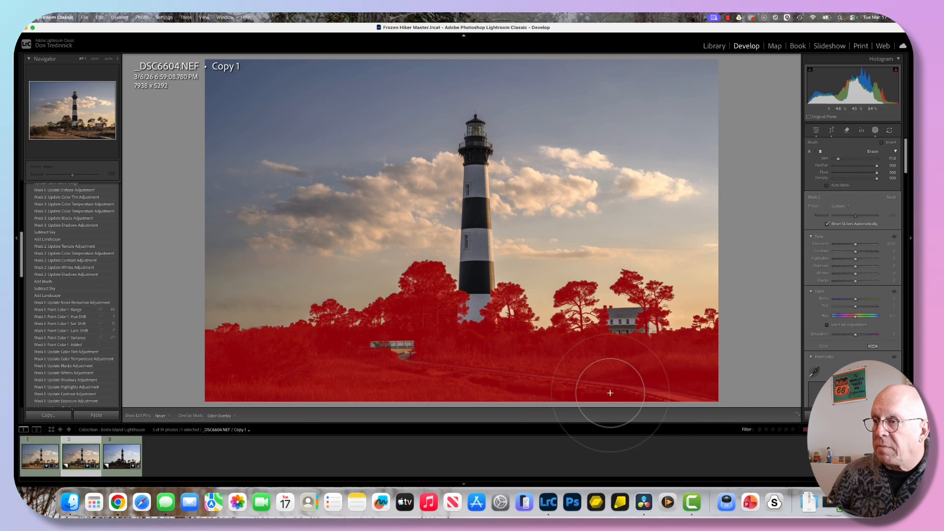
{"action": "key", "text": "h"}
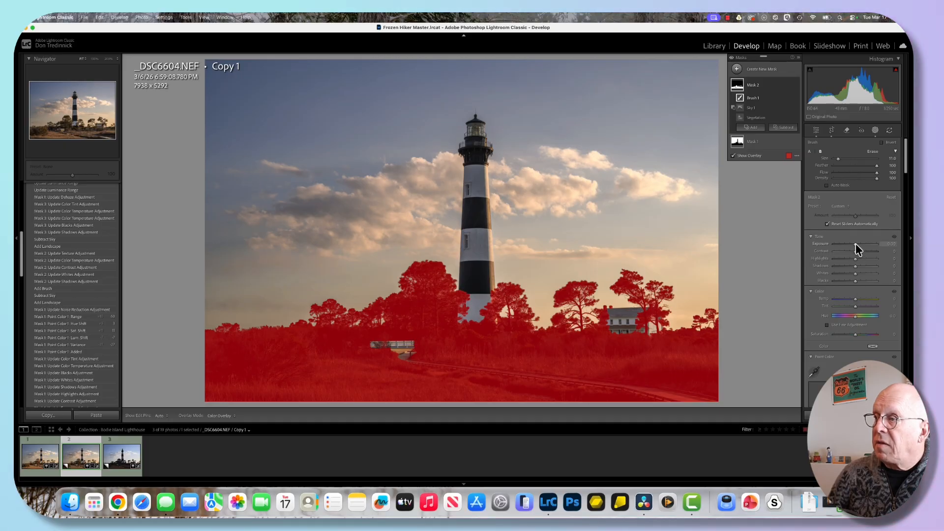
Brighten the foreground mask with slightly higher exposure and whites and lower shadows, warm its temperature to 11, and fine-tune the tint
{"action": "left_click_drag", "start_coordinate": [855, 243], "coordinate": [858, 299]}
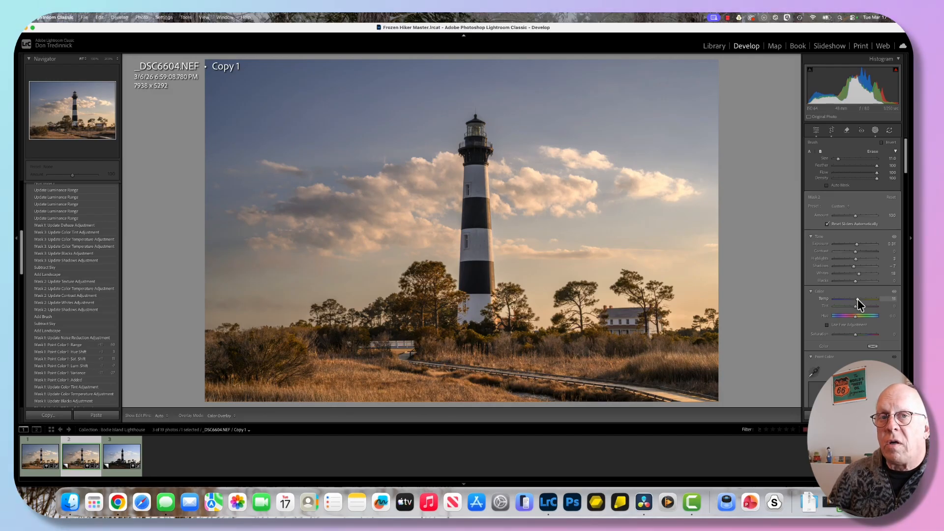
{"action": "left_click_drag", "start_coordinate": [857, 299], "coordinate": [857, 299]}
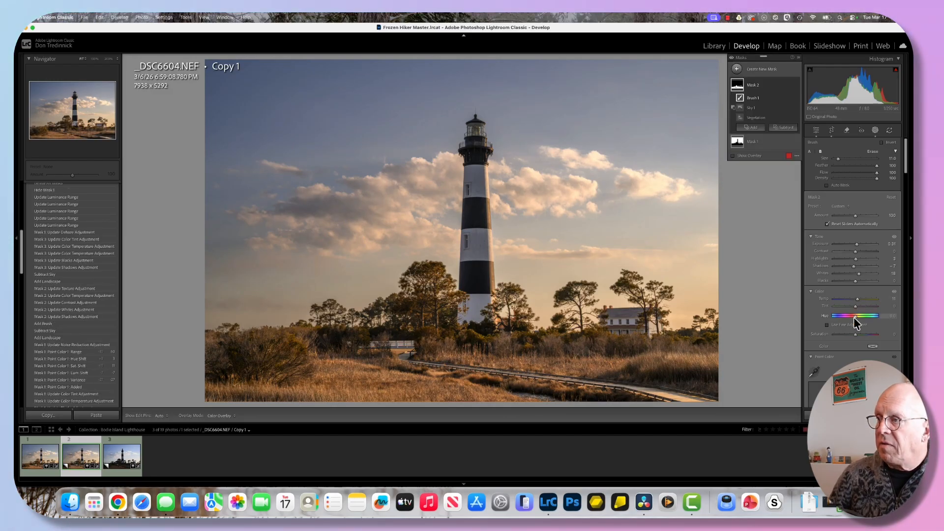
{"action": "left_click_drag", "start_coordinate": [854, 306], "coordinate": [855, 305]}
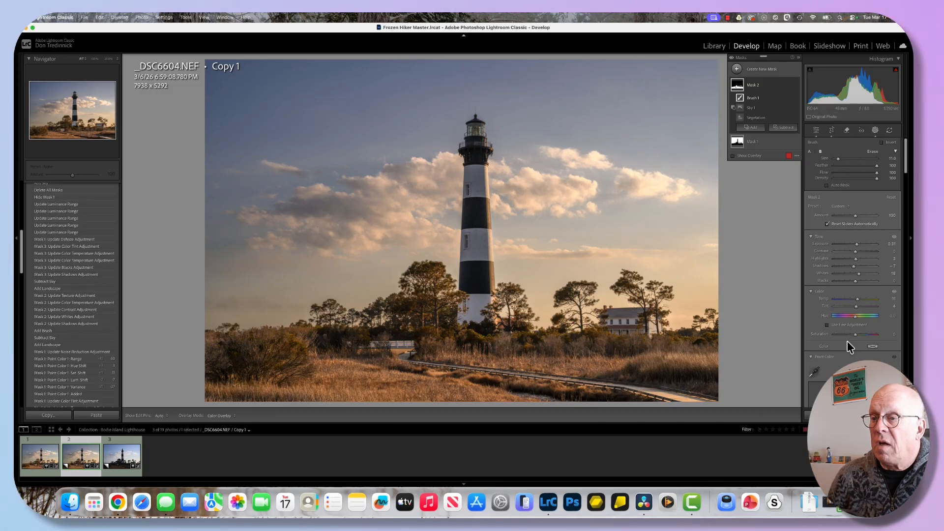
Raise the Texture slightly on the vegetation foreground mask
{"action": "scroll", "coordinate": [848, 346], "scroll_direction": "down", "scroll_amount": 10}
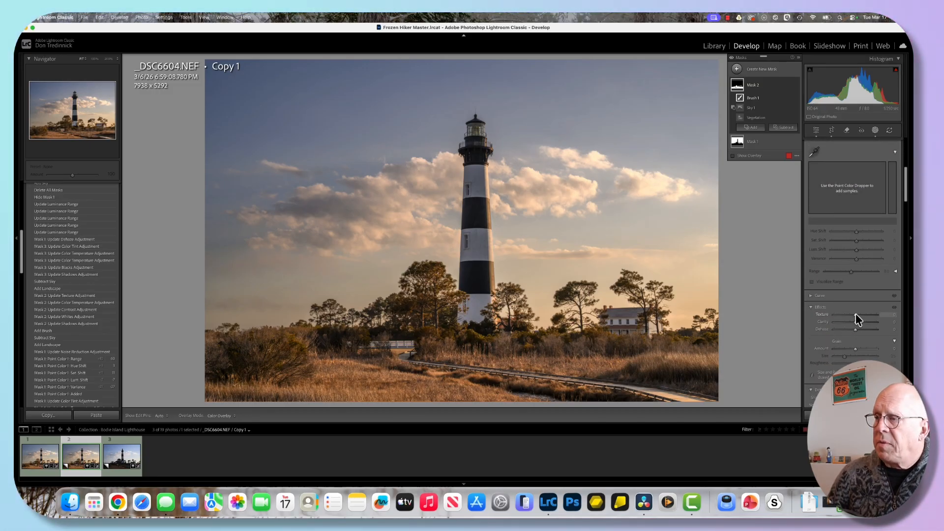
{"action": "left_click_drag", "start_coordinate": [855, 314], "coordinate": [856, 315]}
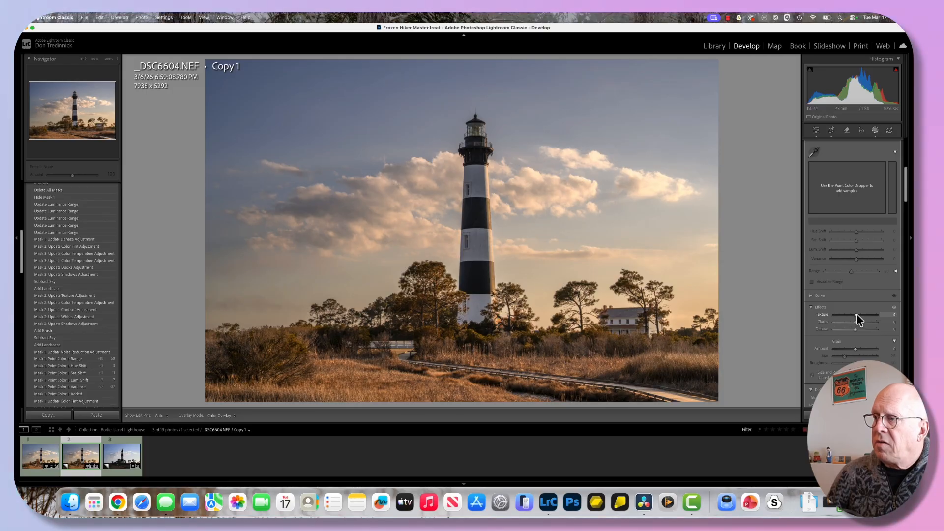
{"action": "left_click_drag", "start_coordinate": [857, 315], "coordinate": [857, 315]}
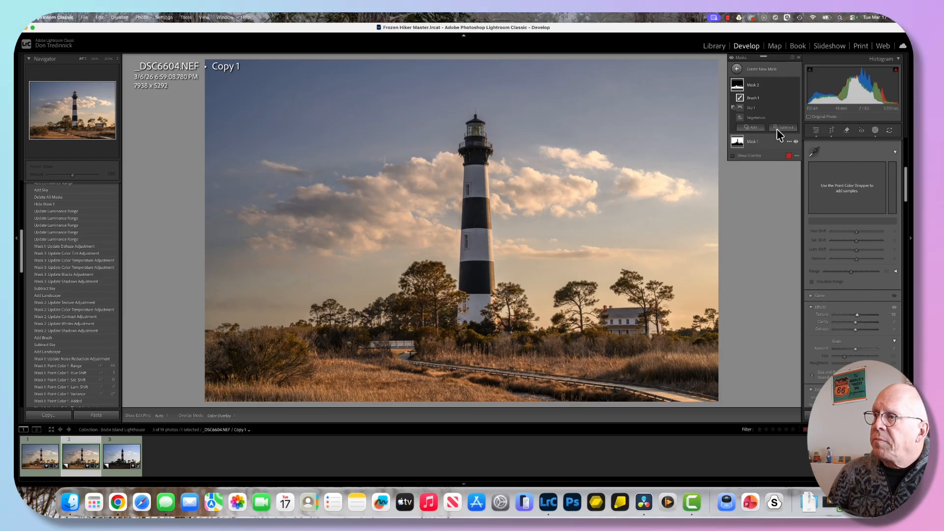
Create a new landscape mask covering the Architecture and subtract the sky from it
{"action": "left_click", "coordinate": [736, 70]}
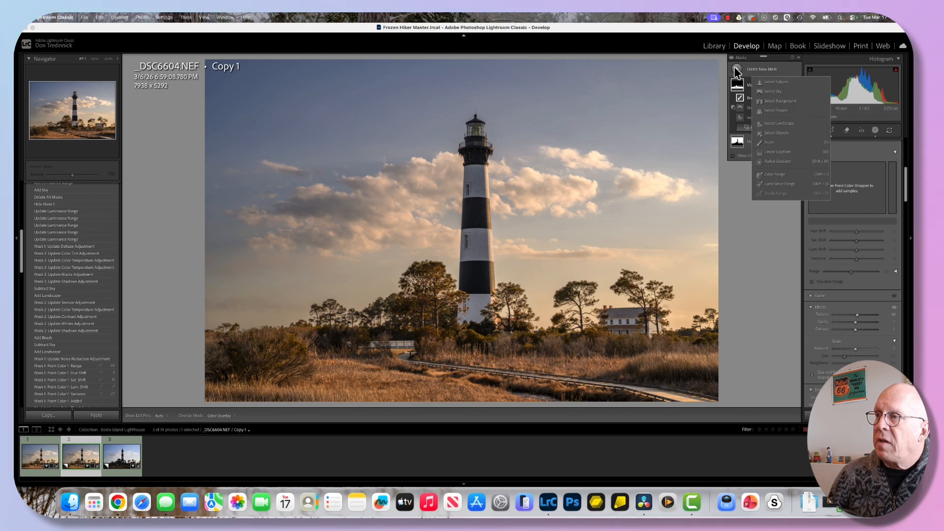
{"action": "left_click", "coordinate": [781, 122]}
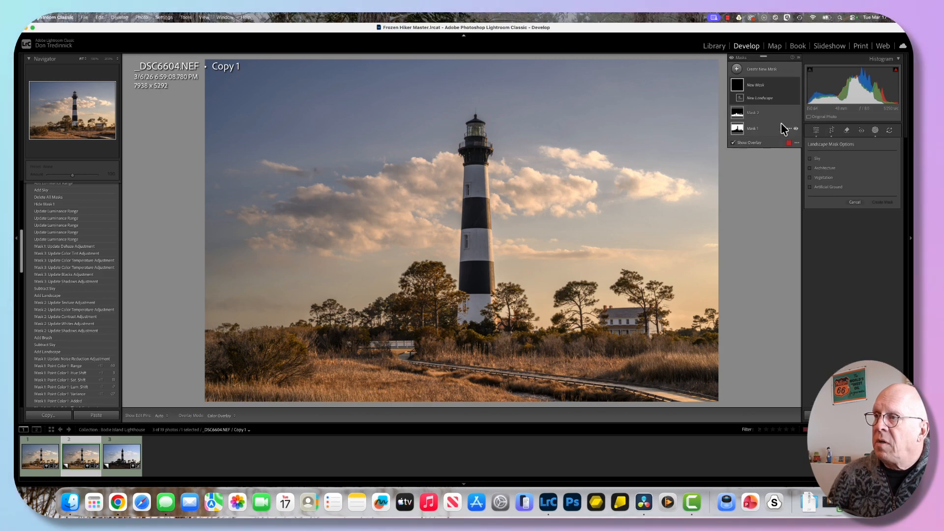
{"action": "left_click", "coordinate": [810, 168]}
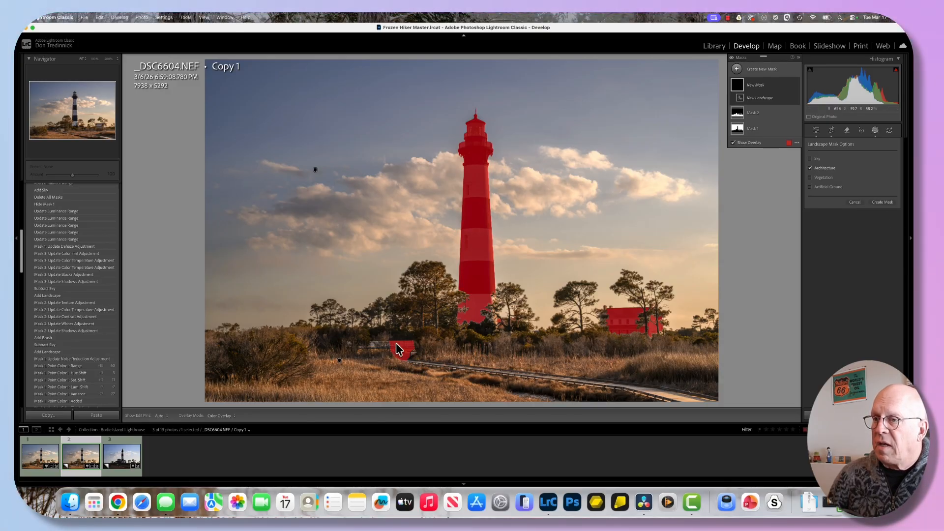
{"action": "left_click", "coordinate": [885, 202]}
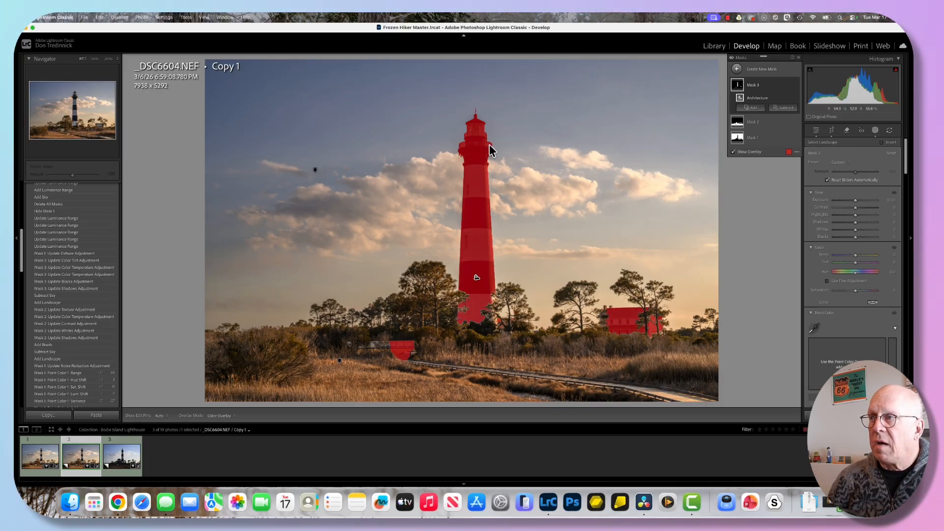
{"action": "left_click", "coordinate": [784, 108]}
{"action": "left_click", "coordinate": [790, 132]}
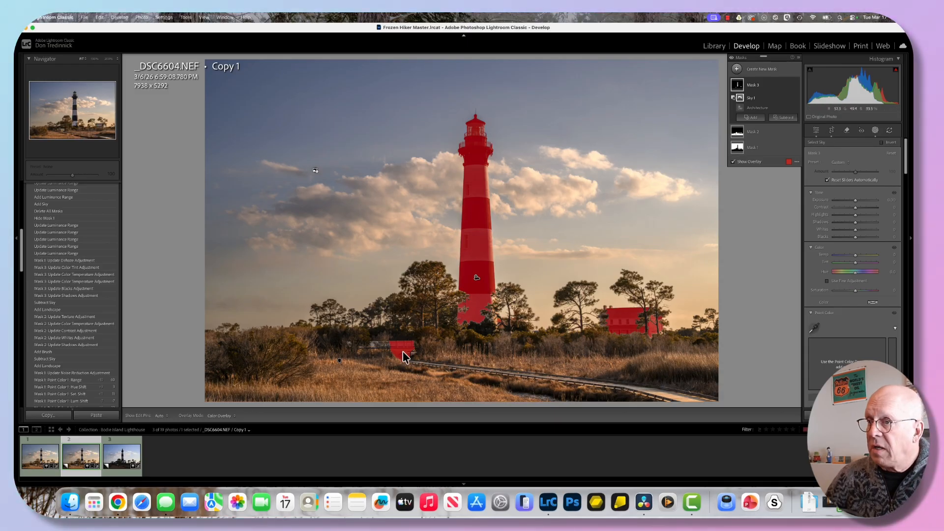
Subtract the small boardwalk structure and the house from the architecture mask with a brush, leaving only the lighthouse selected
{"action": "left_click", "coordinate": [790, 118]}
{"action": "left_click", "coordinate": [786, 194]}
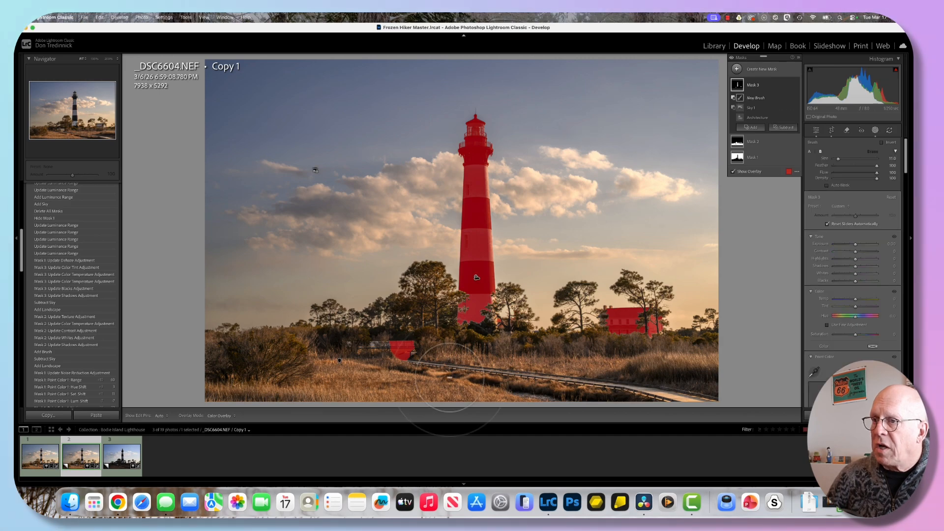
{"action": "key", "text": "h"}
{"action": "left_click_drag", "start_coordinate": [406, 343], "coordinate": [378, 353]}
{"action": "key", "text": "h"}
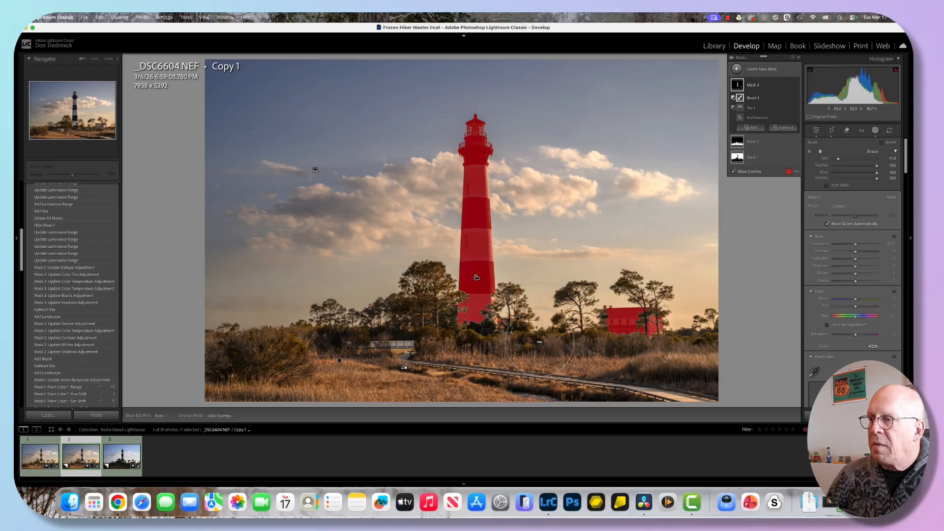
{"action": "key", "text": "h"}
{"action": "mouse_move", "coordinate": [605, 324]}
{"action": "left_mouse_down"}
{"action": "mouse_move", "coordinate": [669, 308]}
{"action": "mouse_move", "coordinate": [605, 326]}
{"action": "mouse_move", "coordinate": [673, 328]}
{"action": "mouse_move", "coordinate": [611, 335]}
{"action": "mouse_move", "coordinate": [606, 320]}
{"action": "mouse_move", "coordinate": [648, 313]}
{"action": "mouse_move", "coordinate": [656, 328]}
{"action": "mouse_move", "coordinate": [599, 328]}
{"action": "mouse_move", "coordinate": [616, 324]}
{"action": "mouse_move", "coordinate": [633, 343]}
{"action": "mouse_move", "coordinate": [655, 344]}
{"action": "mouse_move", "coordinate": [656, 311]}
{"action": "mouse_move", "coordinate": [642, 342]}
{"action": "left_mouse_up"}
{"action": "key", "text": "h"}
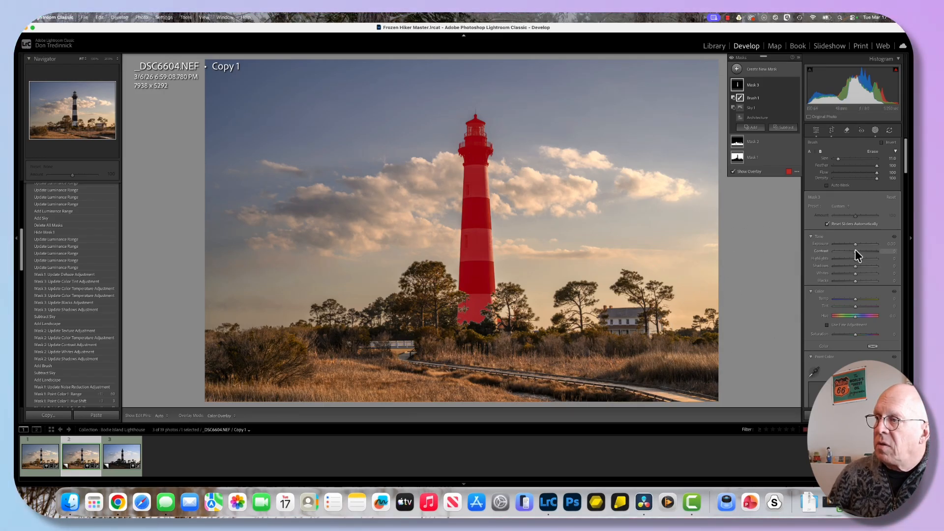
Adjust the lighthouse mask: exposure 0.12, slightly higher shadows, blacks -17, a warmer temperature and a slightly higher tint
{"action": "left_click_drag", "start_coordinate": [856, 245], "coordinate": [855, 244]}
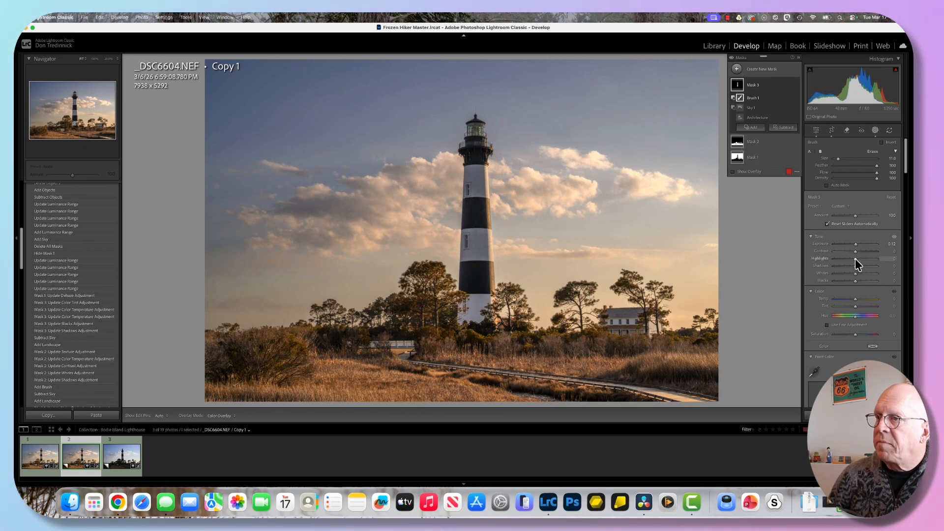
{"action": "left_click_drag", "start_coordinate": [854, 265], "coordinate": [850, 282]}
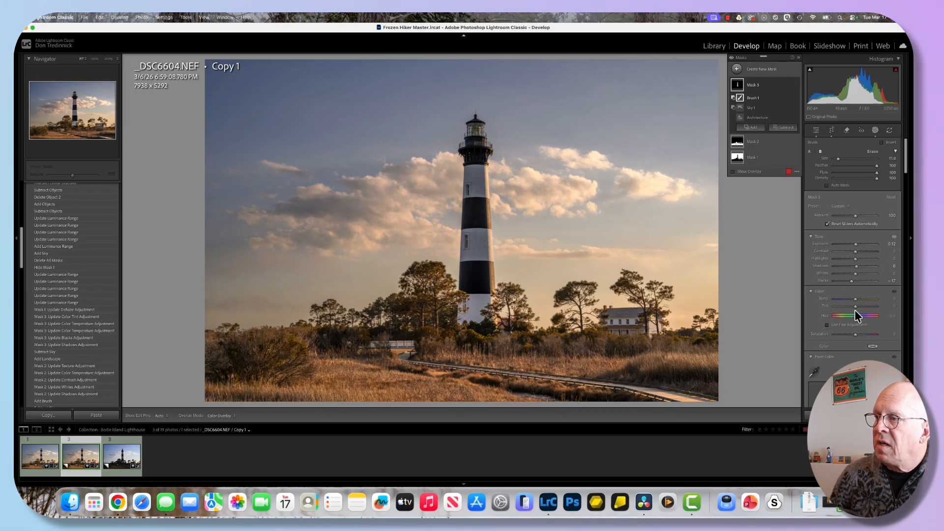
{"action": "left_click_drag", "start_coordinate": [854, 299], "coordinate": [858, 300]}
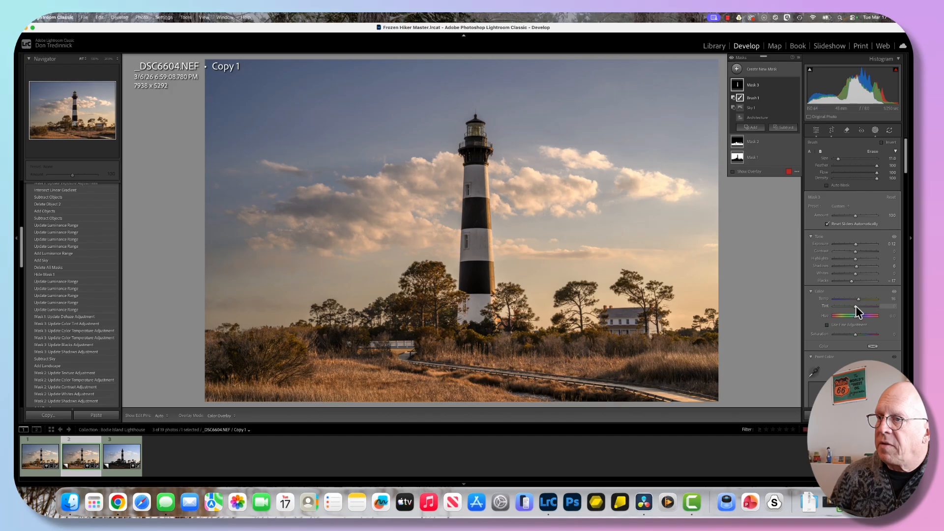
{"action": "left_click_drag", "start_coordinate": [855, 306], "coordinate": [856, 305]}
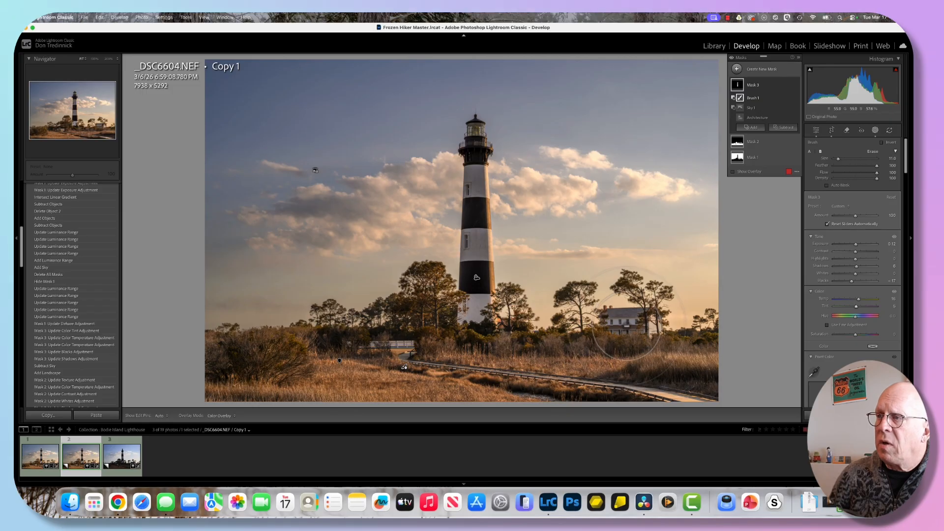
Select the house beside the lighthouse with a new object mask and warm its color temperature, fine-tuning the tint
{"action": "left_click", "coordinate": [737, 69]}
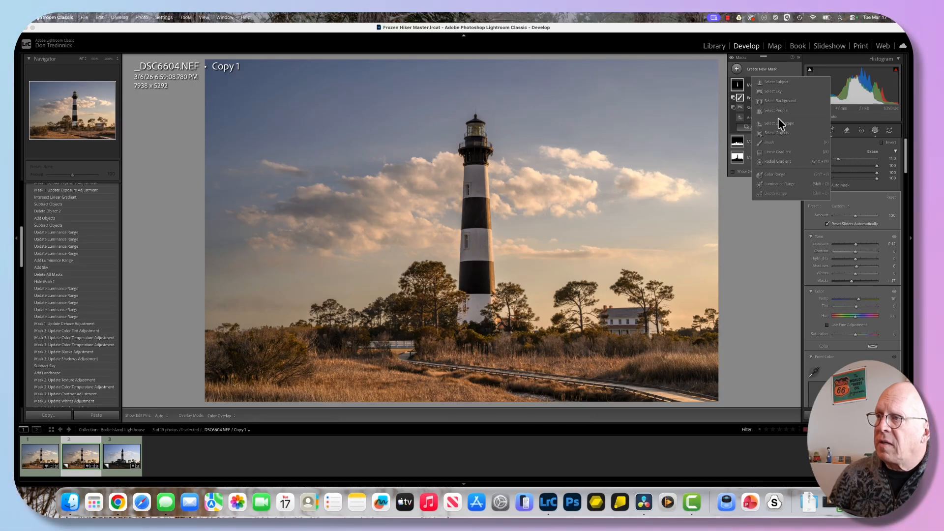
{"action": "left_click", "coordinate": [774, 134]}
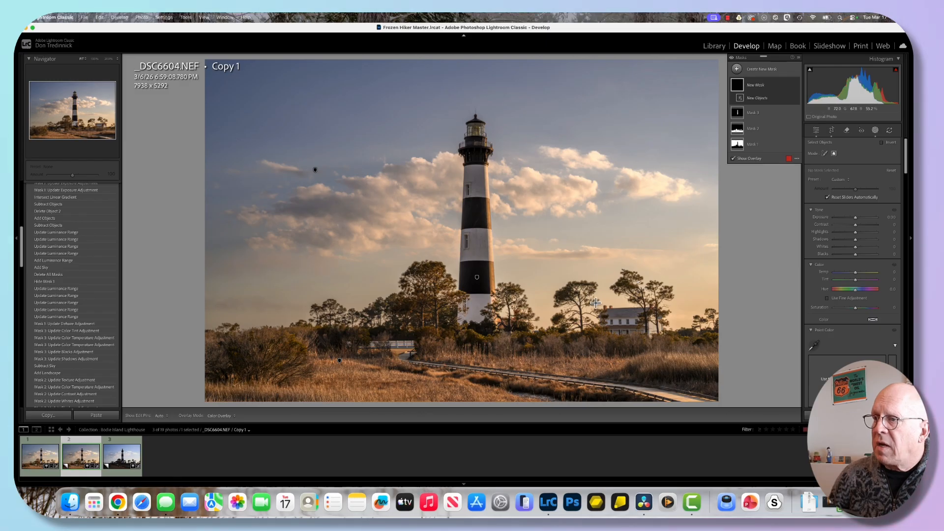
{"action": "left_click_drag", "start_coordinate": [596, 303], "coordinate": [668, 343]}
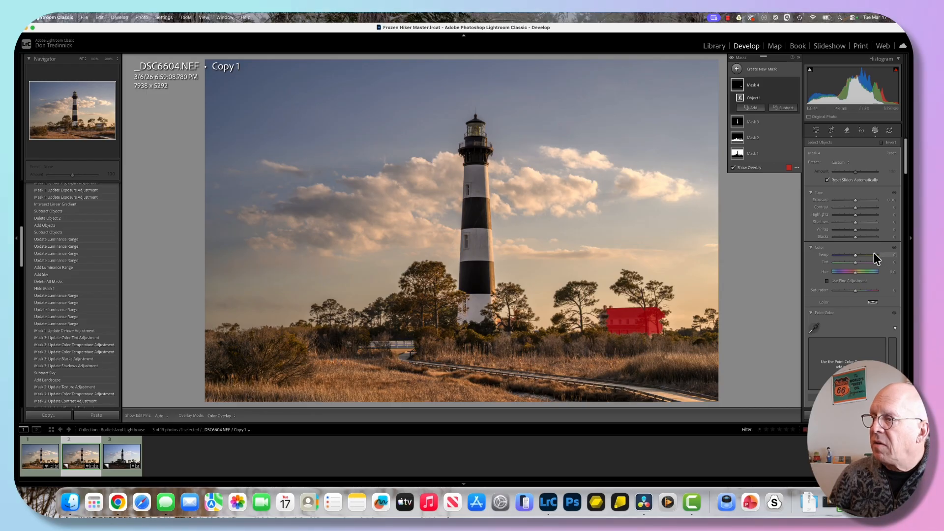
{"action": "left_click_drag", "start_coordinate": [855, 254], "coordinate": [856, 254]}
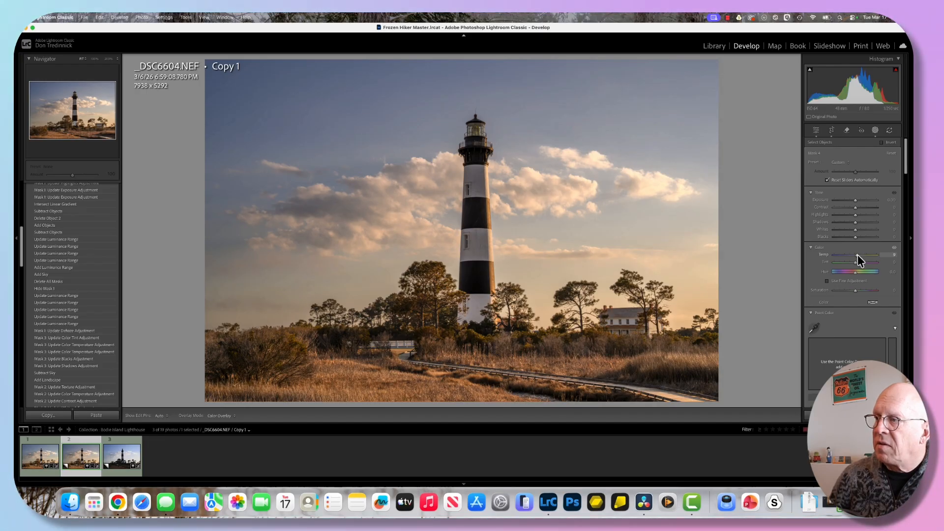
{"action": "left_click_drag", "start_coordinate": [858, 255], "coordinate": [855, 261]}
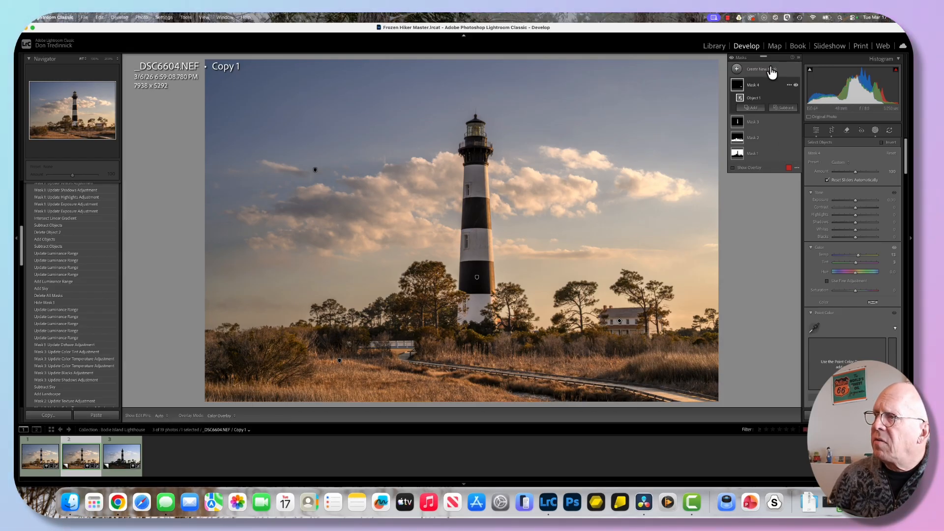
Create a new brush mask with Auto Mask enabled and paint over the small white structure at the boardwalk's far end
{"action": "left_click", "coordinate": [736, 69]}
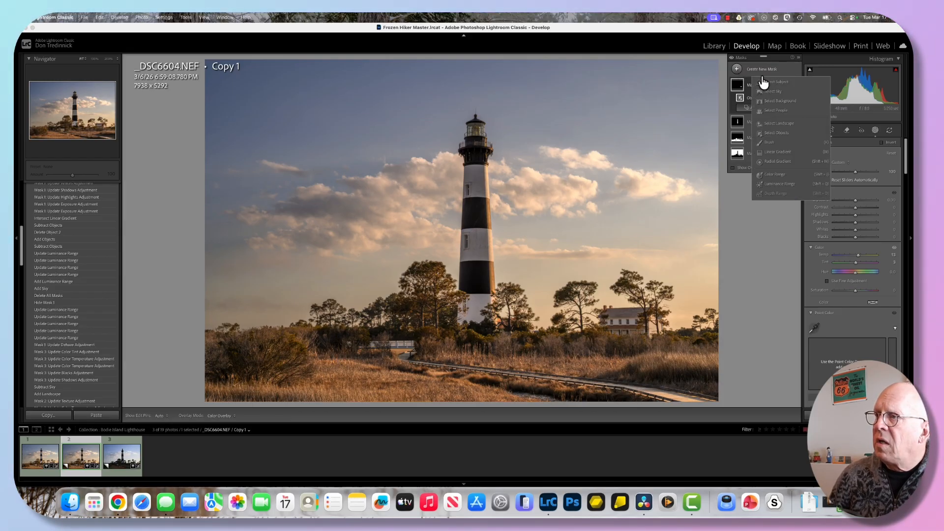
{"action": "left_click", "coordinate": [768, 142]}
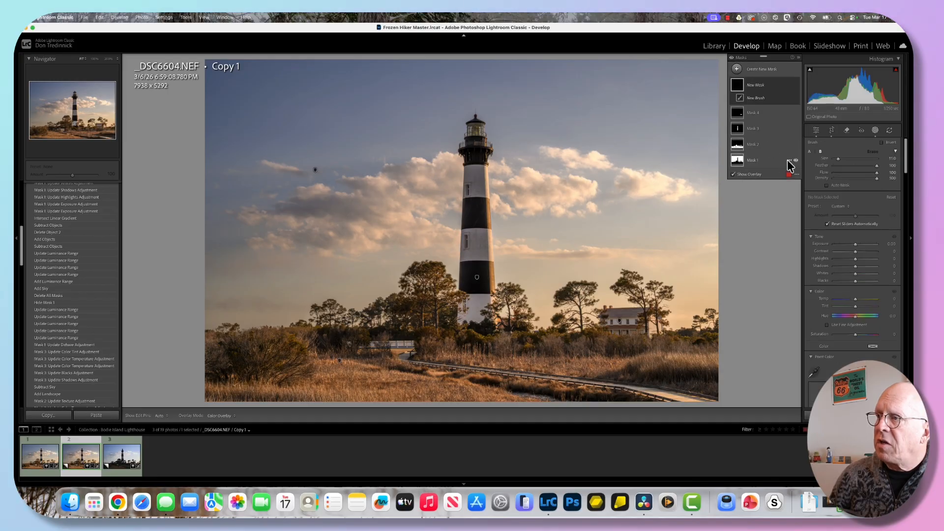
{"action": "left_click", "coordinate": [827, 185]}
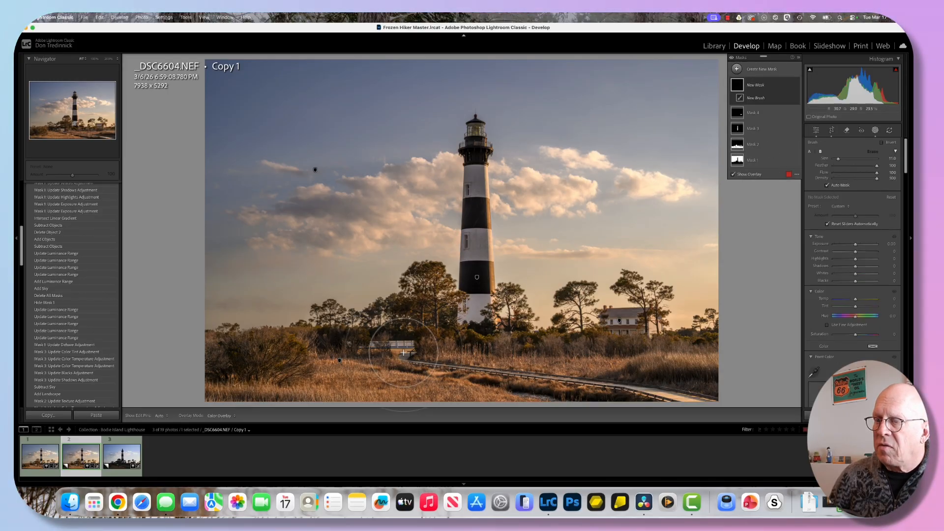
{"action": "left_click_drag", "start_coordinate": [403, 352], "coordinate": [401, 346]}
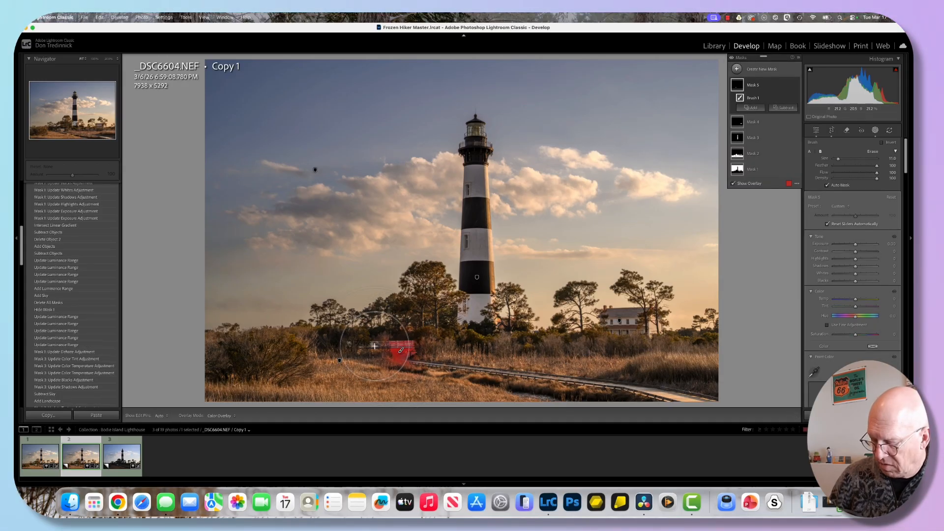
Reduce the brush size to 4.0 and extend the mask over the remaining bright parts beside the small structure
{"action": "key", "text": "bracketleft"}
{"action": "key", "text": "bracketleft"}
{"action": "key", "text": "bracketleft"}
{"action": "key", "text": "bracketleft"}
{"action": "key", "text": "bracketleft"}
{"action": "key", "text": "bracketleft"}
{"action": "key", "text": "bracketleft"}
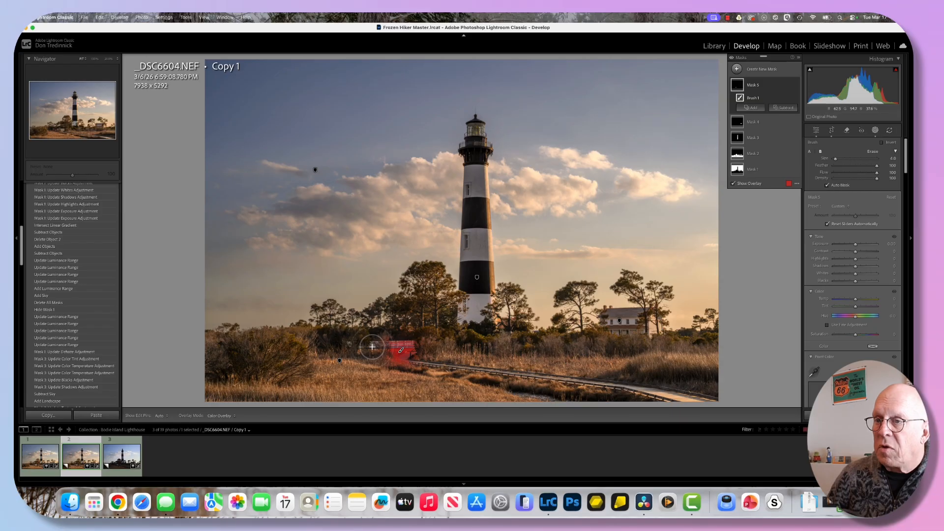
{"action": "left_click", "coordinate": [372, 346]}
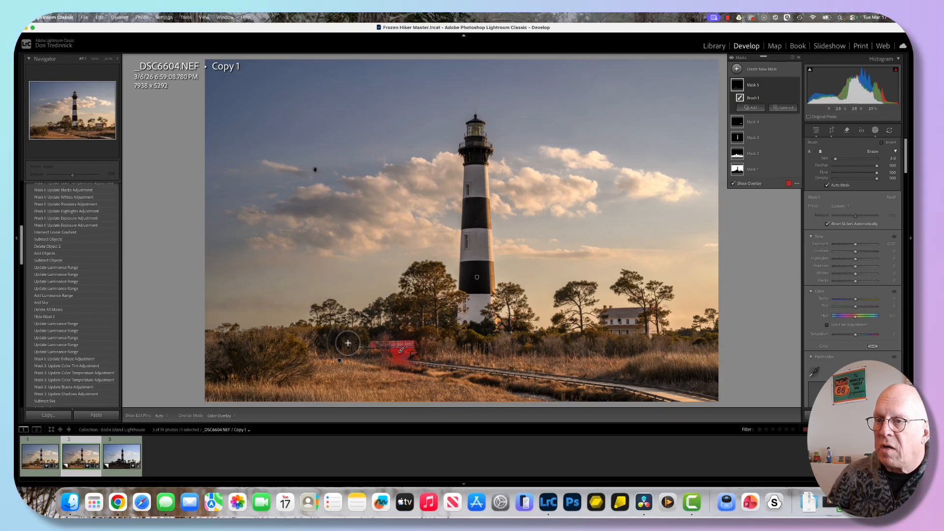
{"action": "left_click", "coordinate": [349, 343]}
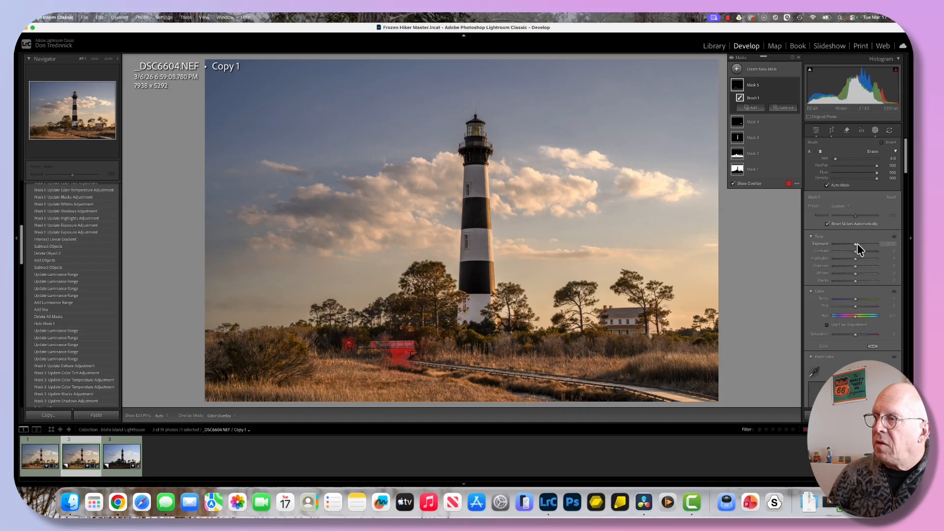
Tone down the brushed structure with lower exposure, highlights at -27, whites at -31 and reduced saturation
{"action": "left_click_drag", "start_coordinate": [854, 242], "coordinate": [853, 243]}
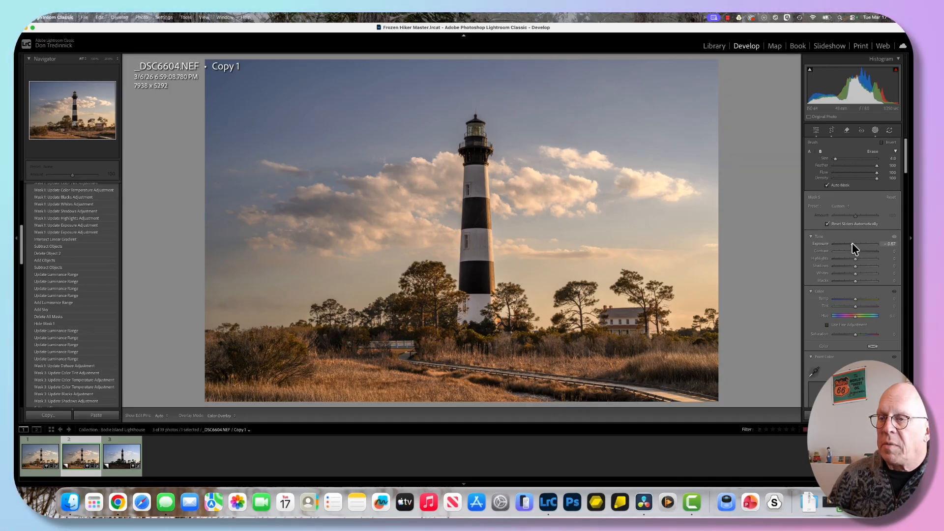
{"action": "left_click_drag", "start_coordinate": [852, 244], "coordinate": [845, 274]}
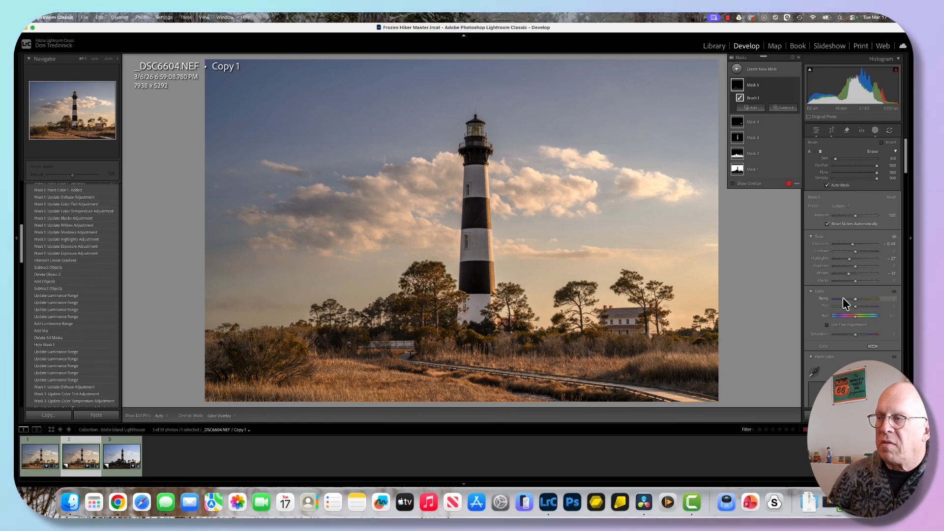
{"action": "left_click_drag", "start_coordinate": [854, 333], "coordinate": [846, 334]}
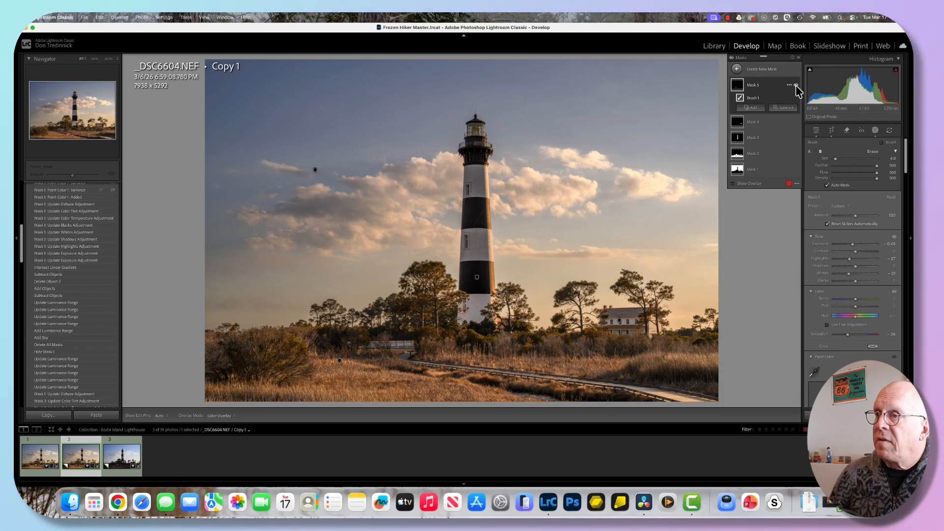
Close masking and compare the unedited Copy 2 with the edited Copy 1 of the lighthouse photo
{"action": "left_click", "coordinate": [816, 132]}
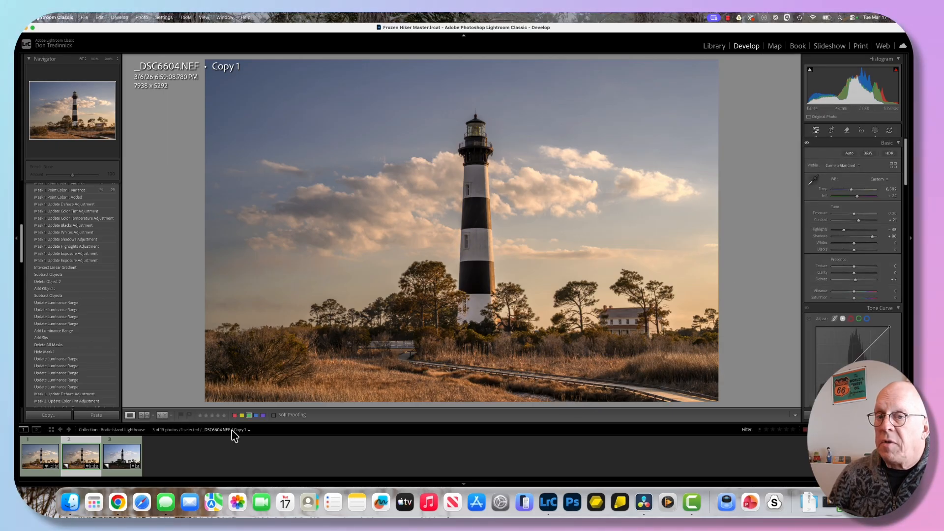
{"action": "left_click", "coordinate": [118, 459]}
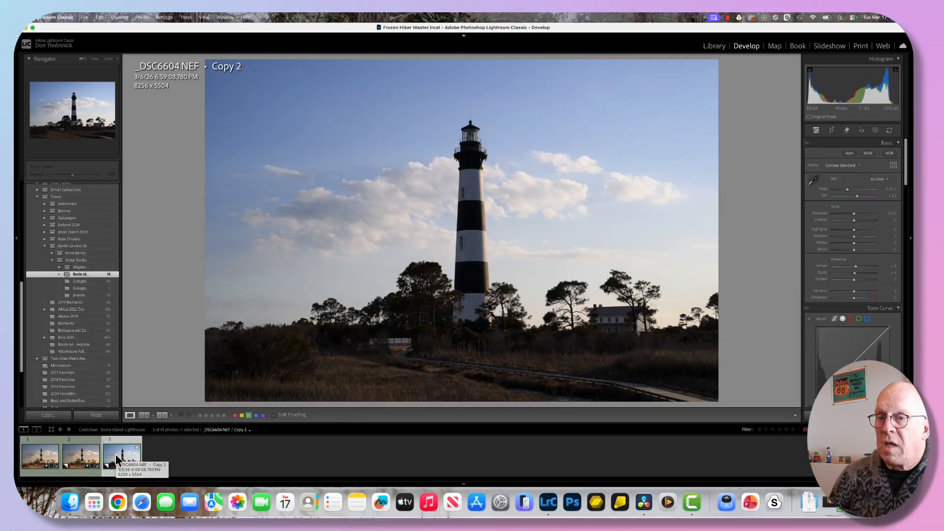
{"action": "left_click", "coordinate": [77, 459]}
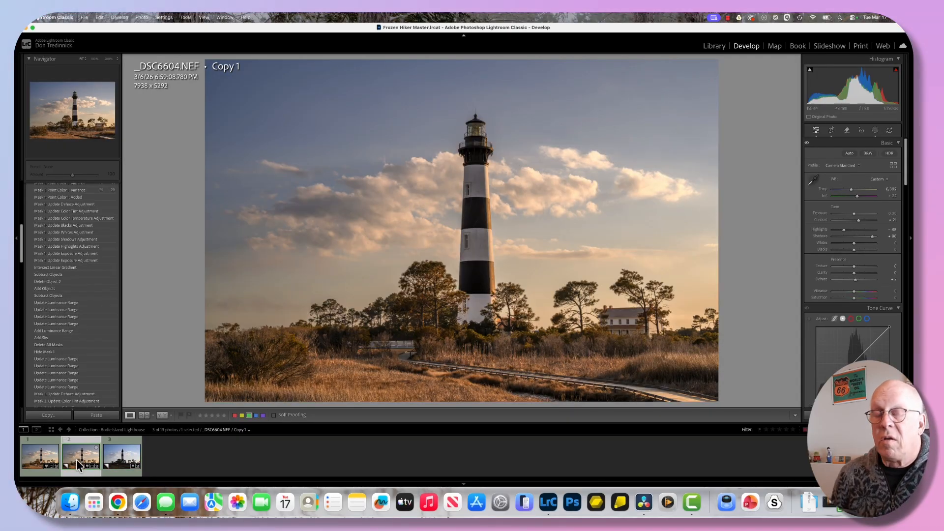